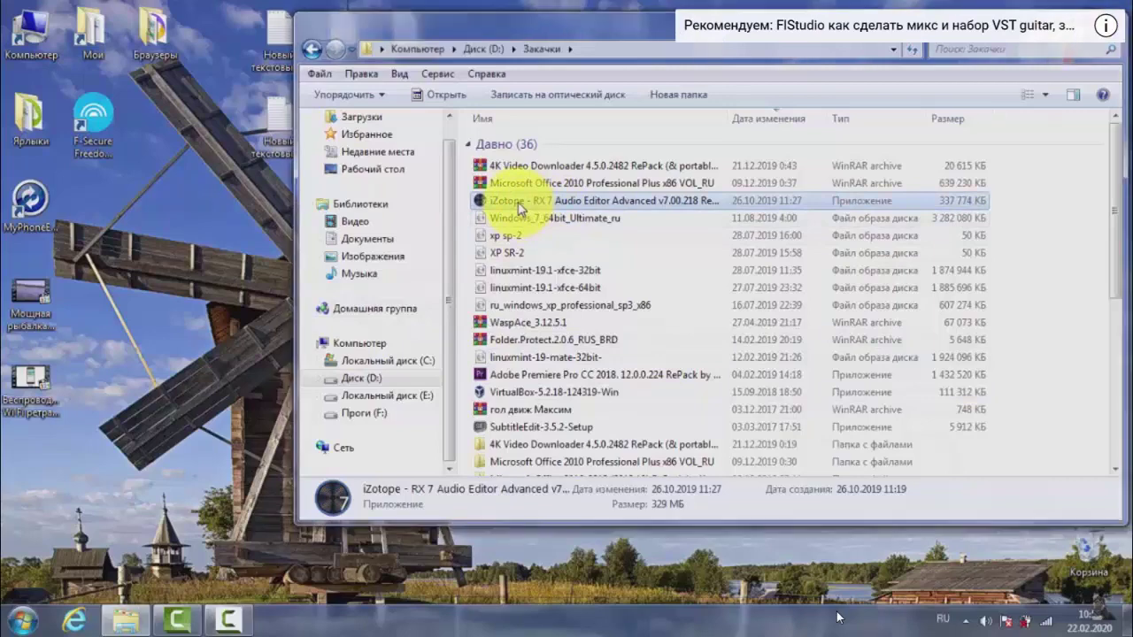
Launch the RX 7 installer with default plug-in folders and components, and no portable mode.
double_click(519, 204)
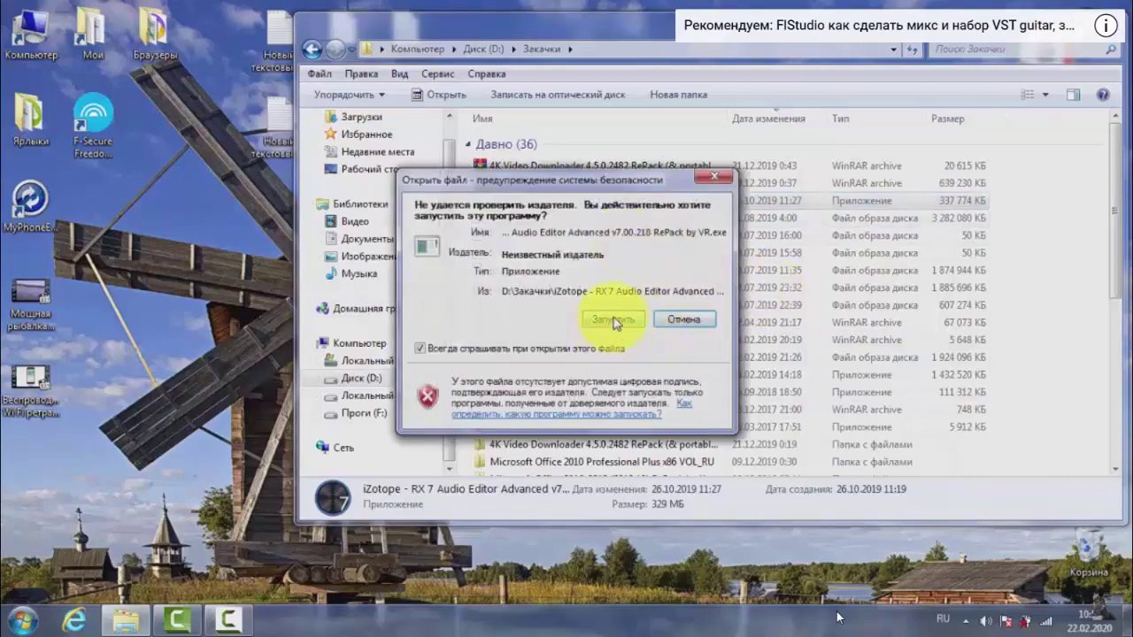
click(615, 322)
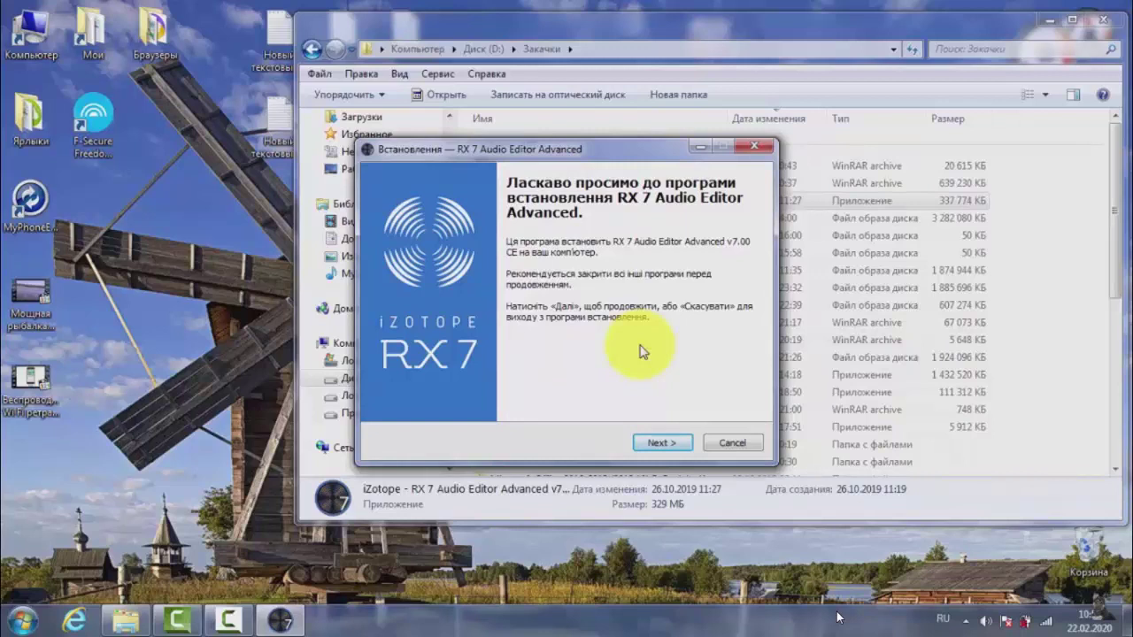
click(665, 439)
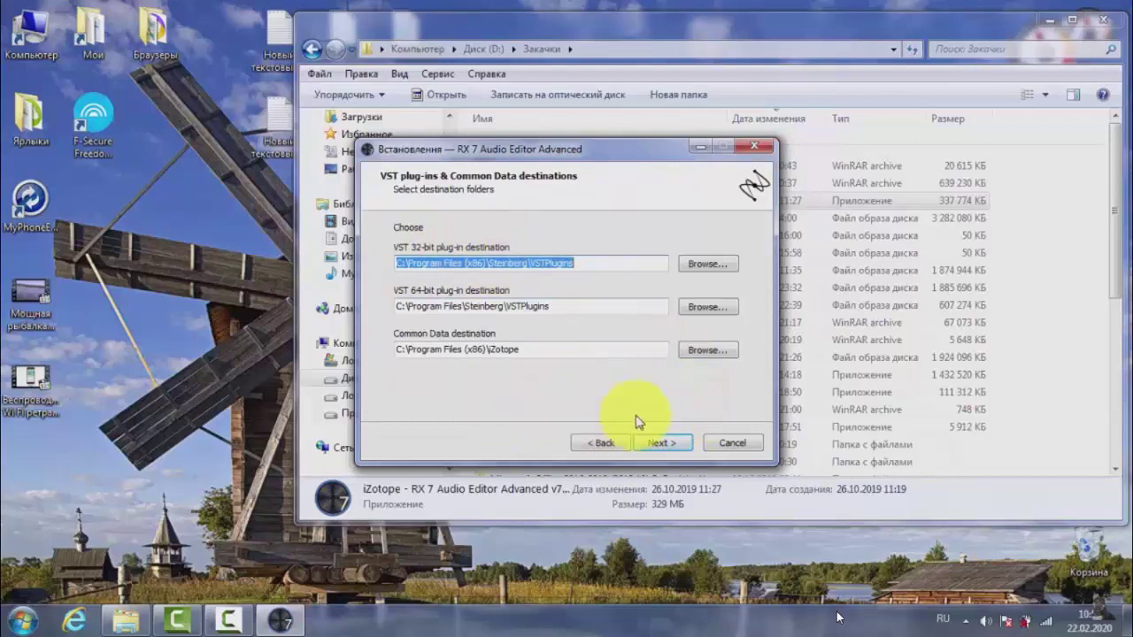
click(664, 444)
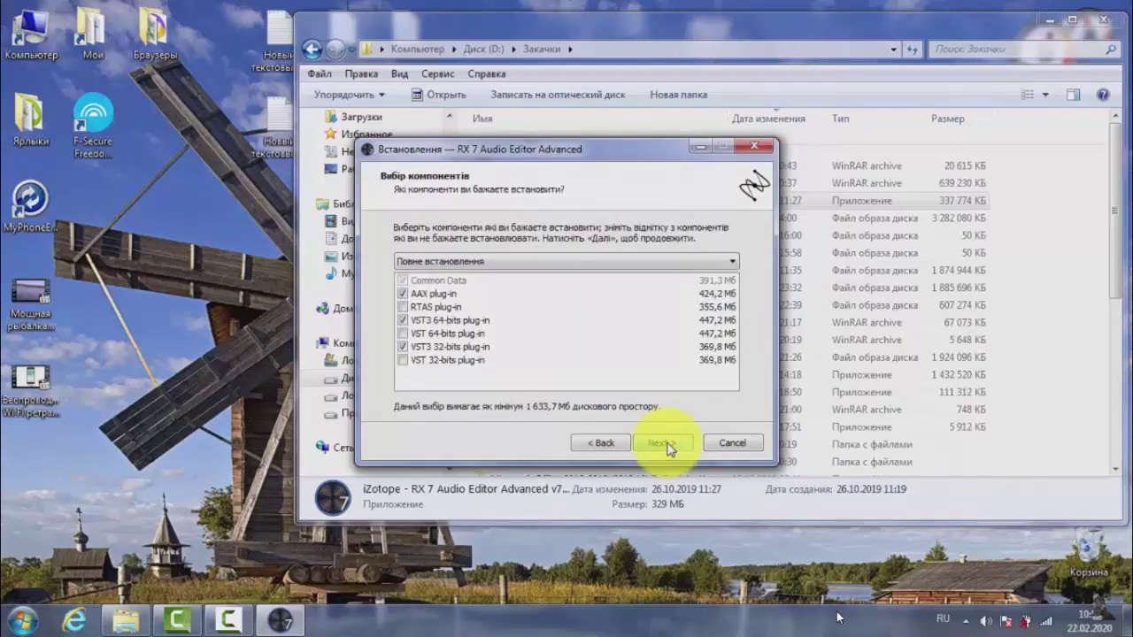
click(665, 445)
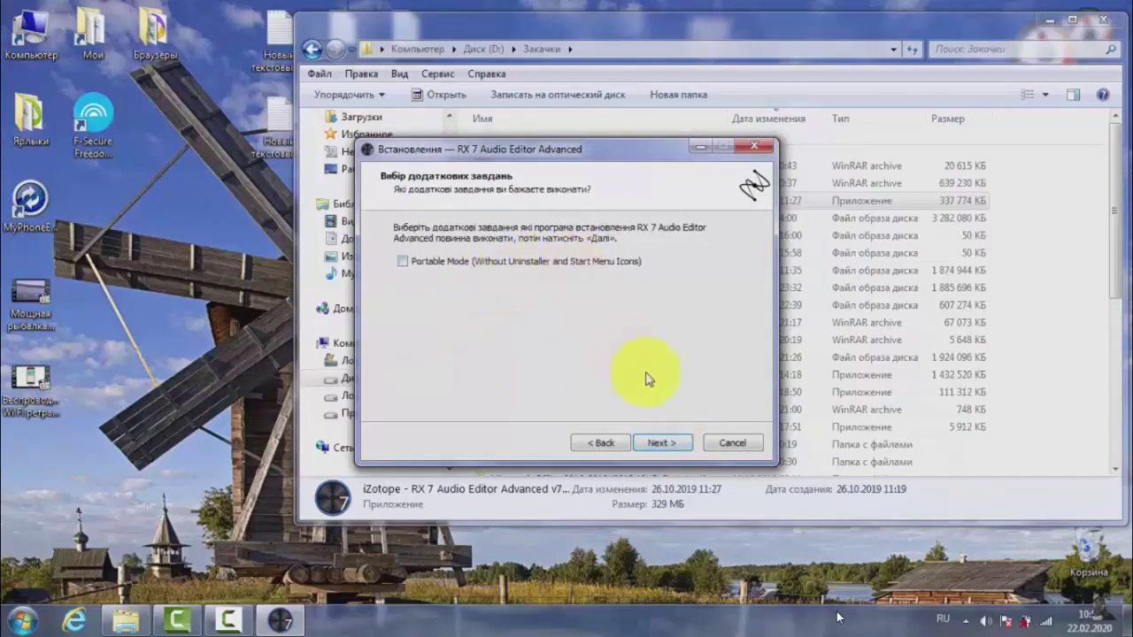
click(664, 444)
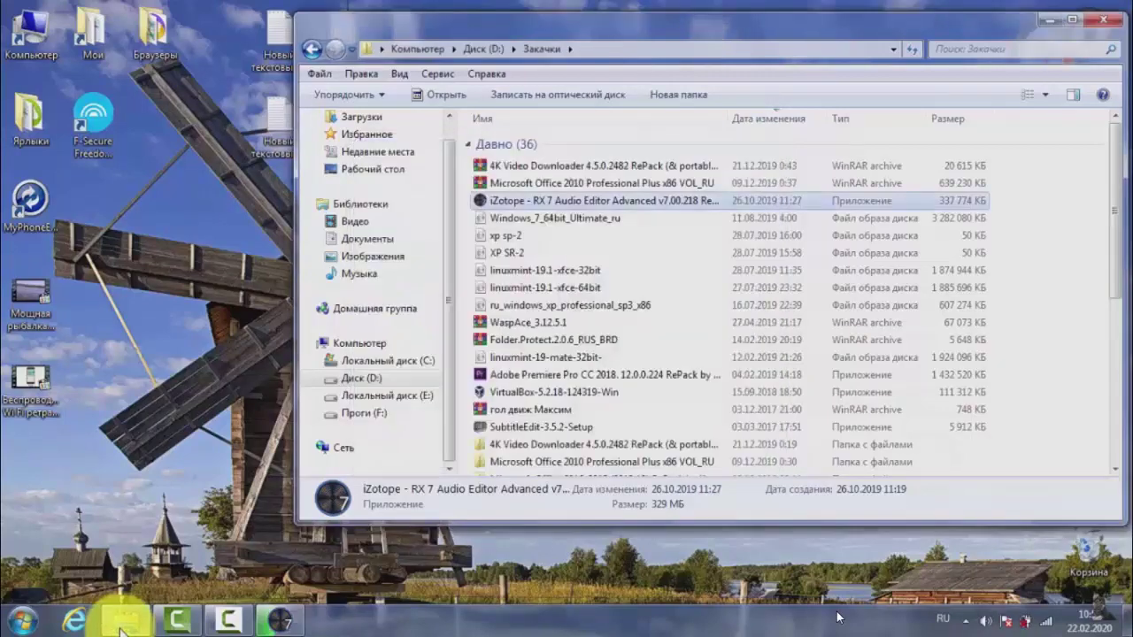
right_click(541, 207)
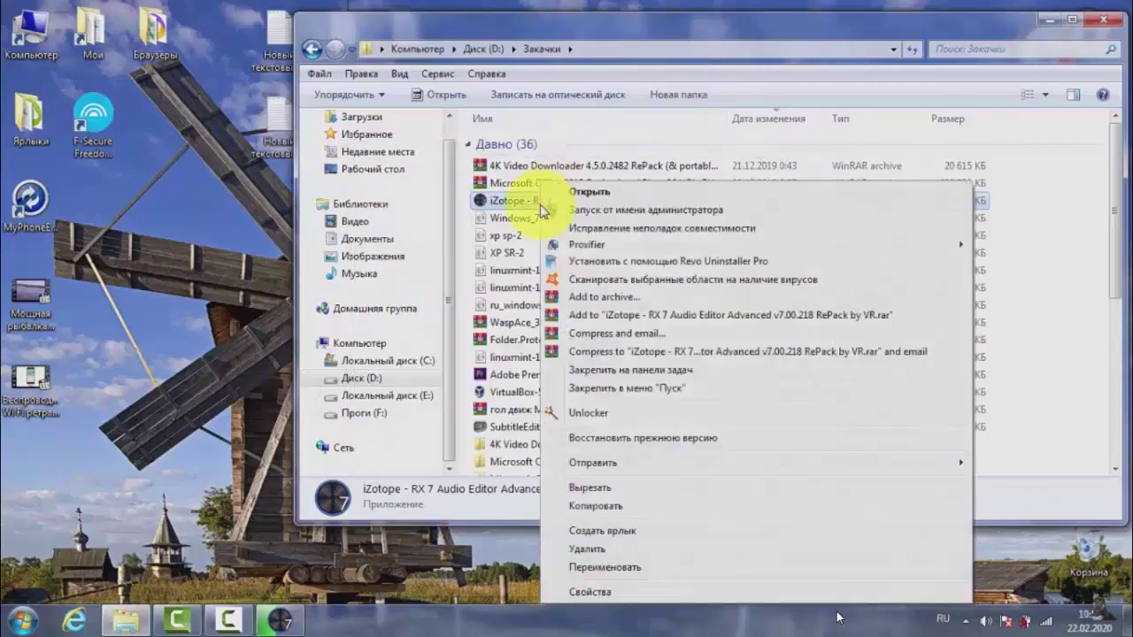
click(590, 592)
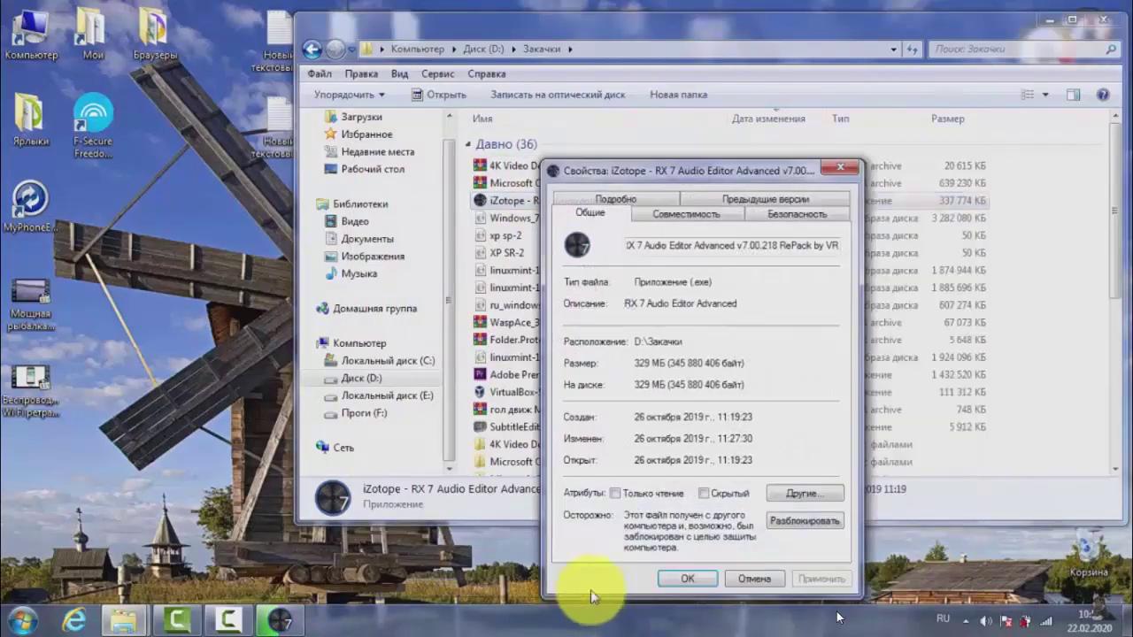
click(843, 170)
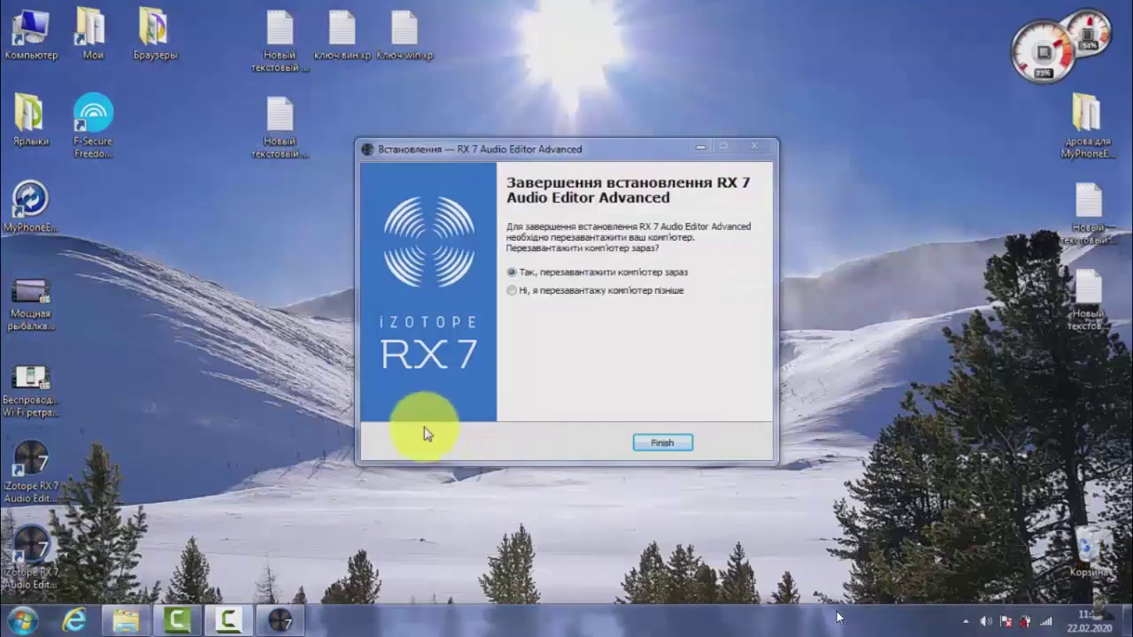
Finish the RX 7 installation, choosing to restart the computer later.
click(658, 441)
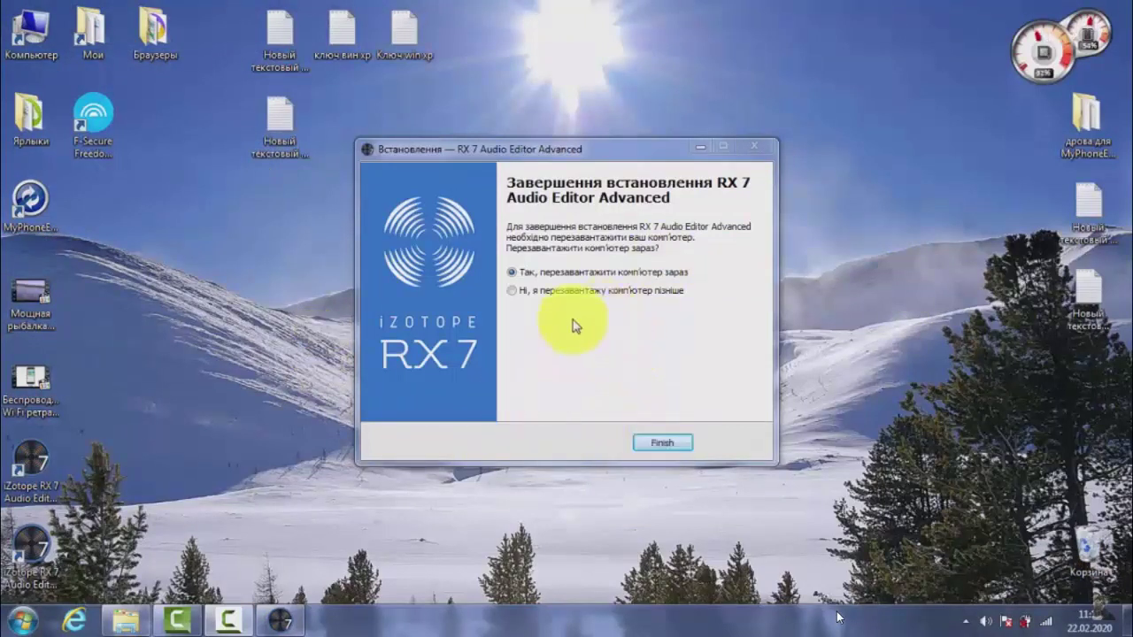
click(511, 291)
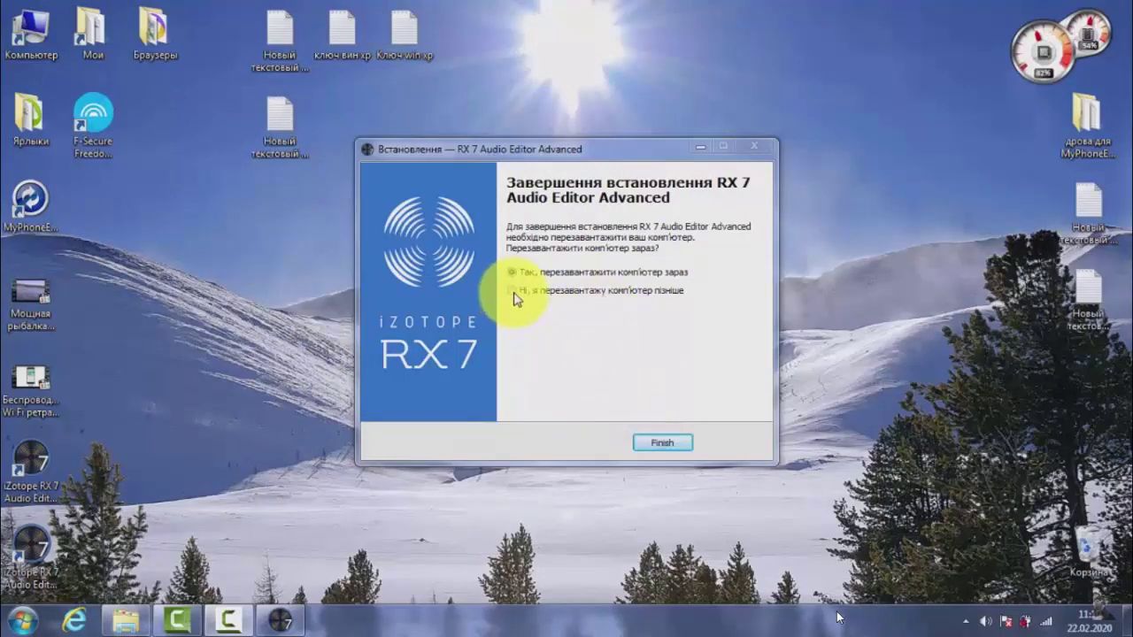
click(661, 445)
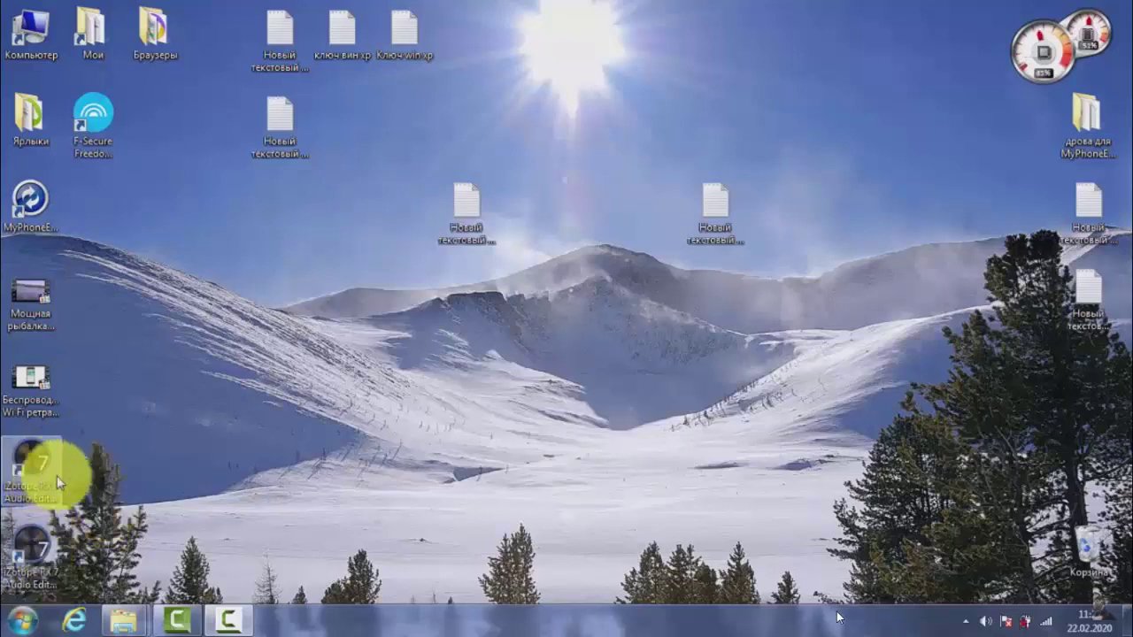
double_click(31, 462)
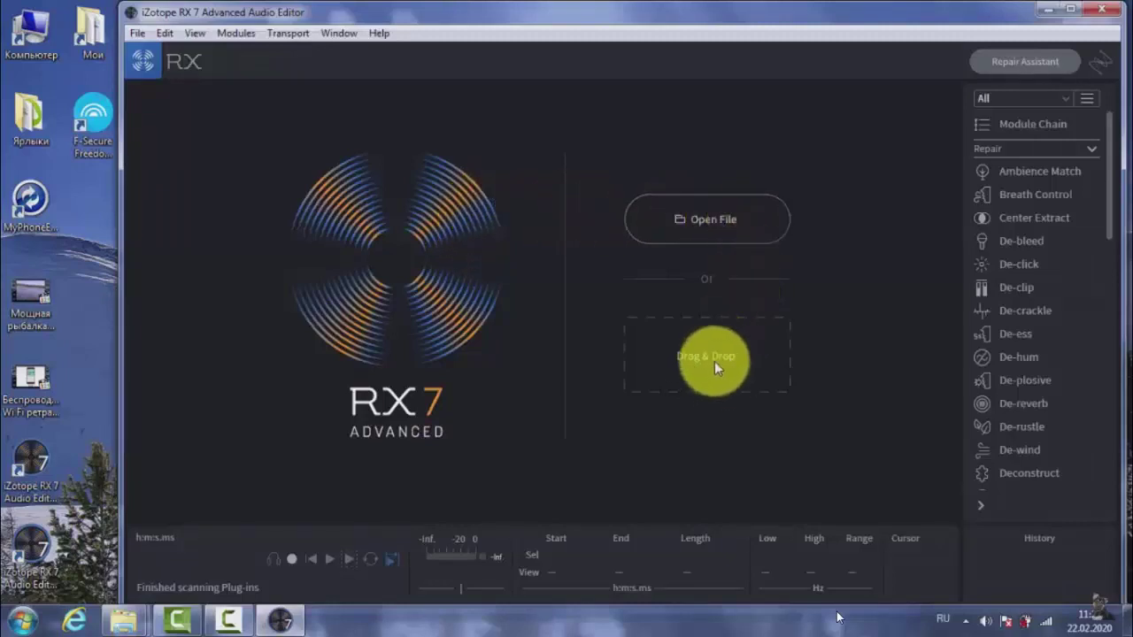
click(703, 219)
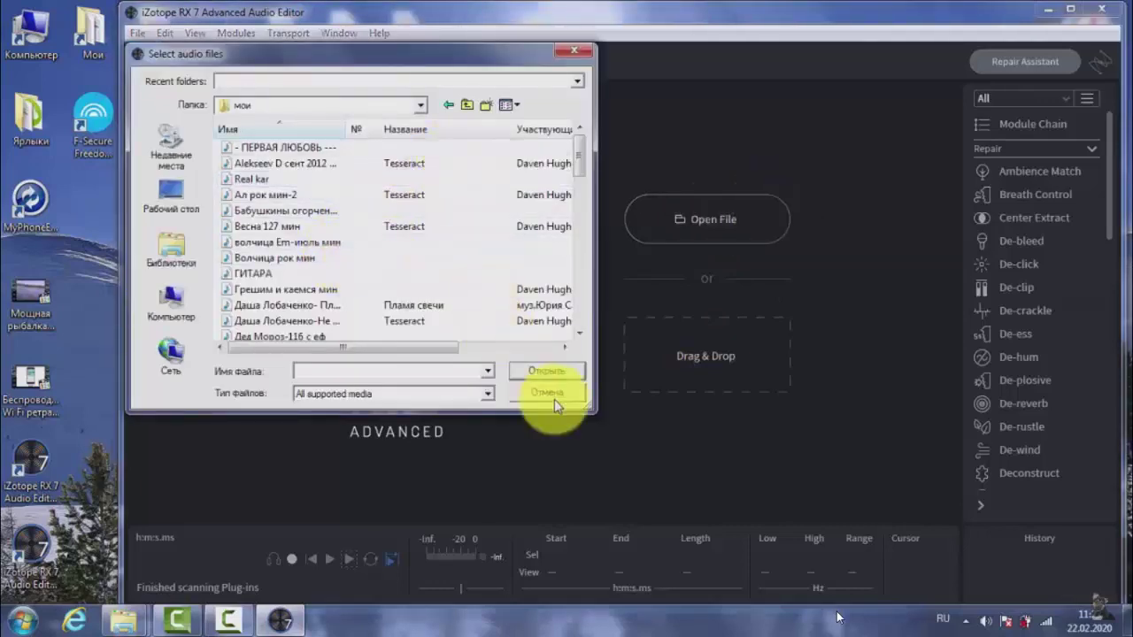
drag(592, 410, 797, 476)
drag(344, 129, 463, 132)
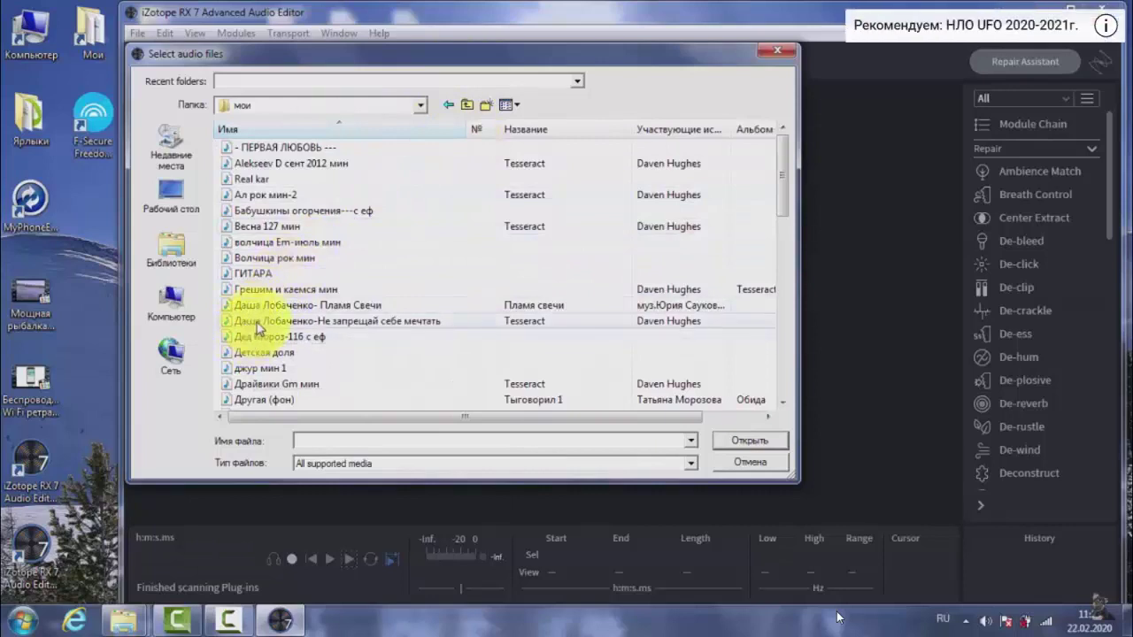
mouse_move(287, 320)
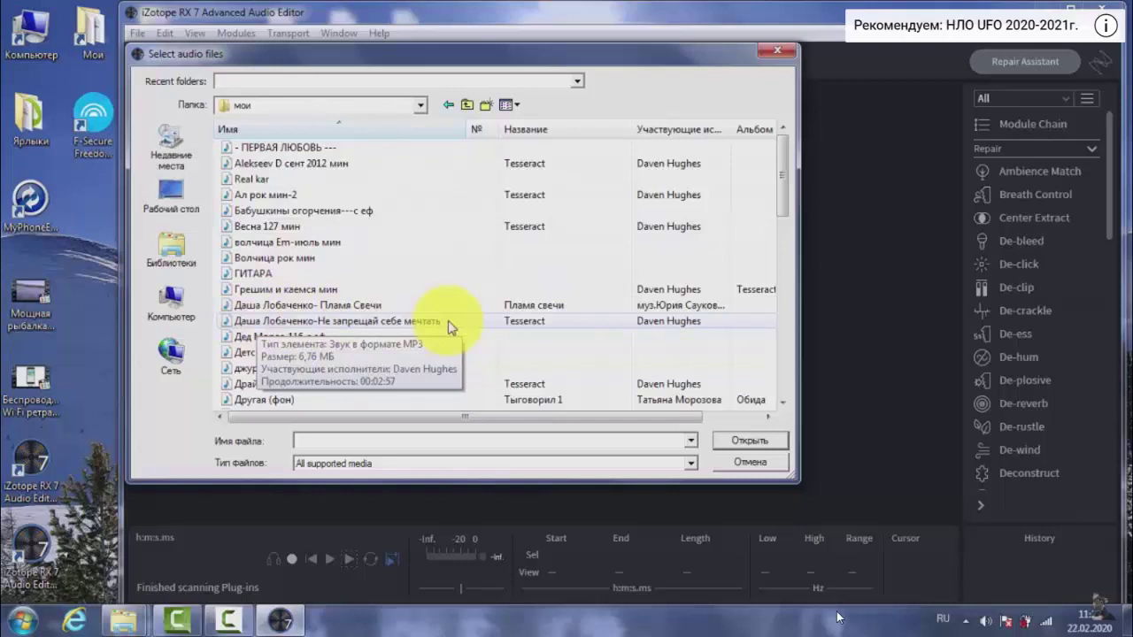
click(394, 321)
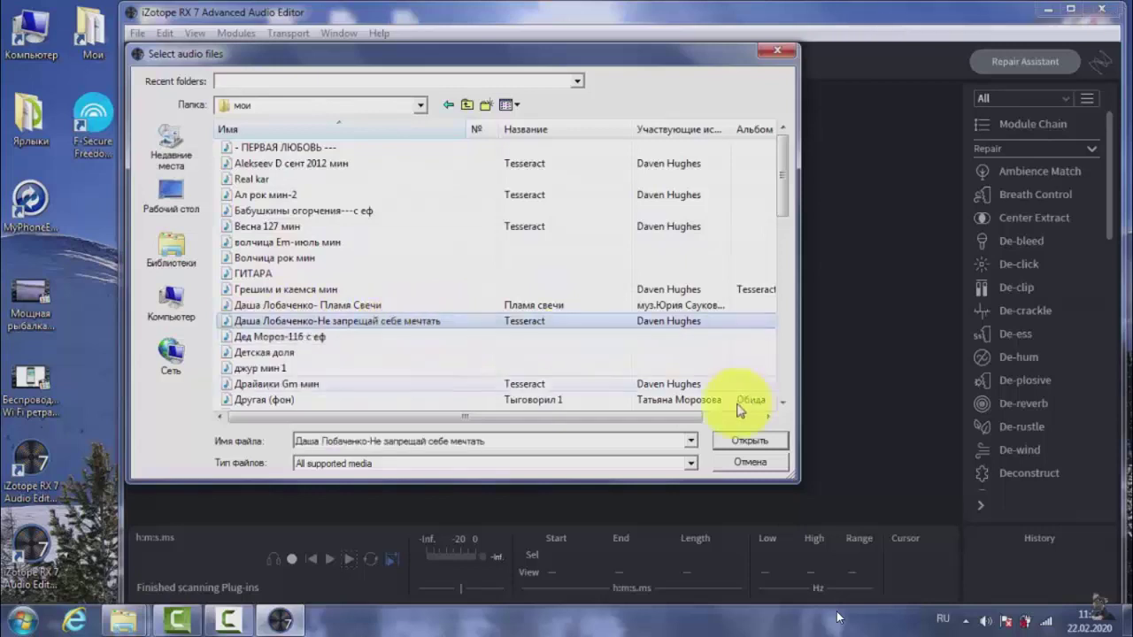
click(721, 434)
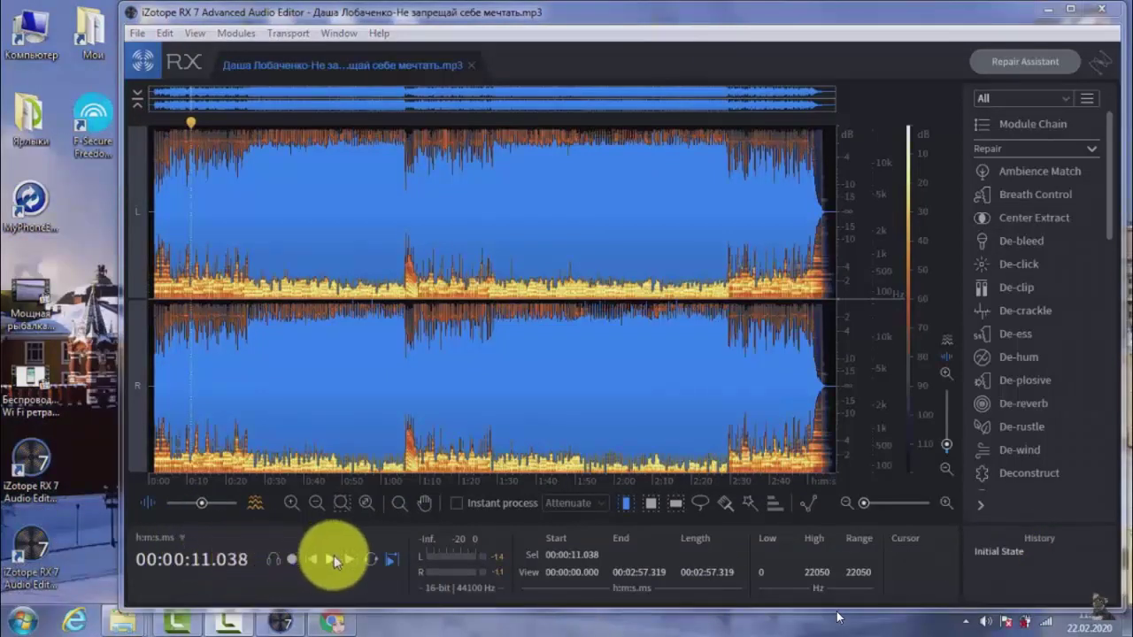
Play the song briefly, stop near 14.8 s, and scroll the modules toward Music Rebalance.
click(334, 557)
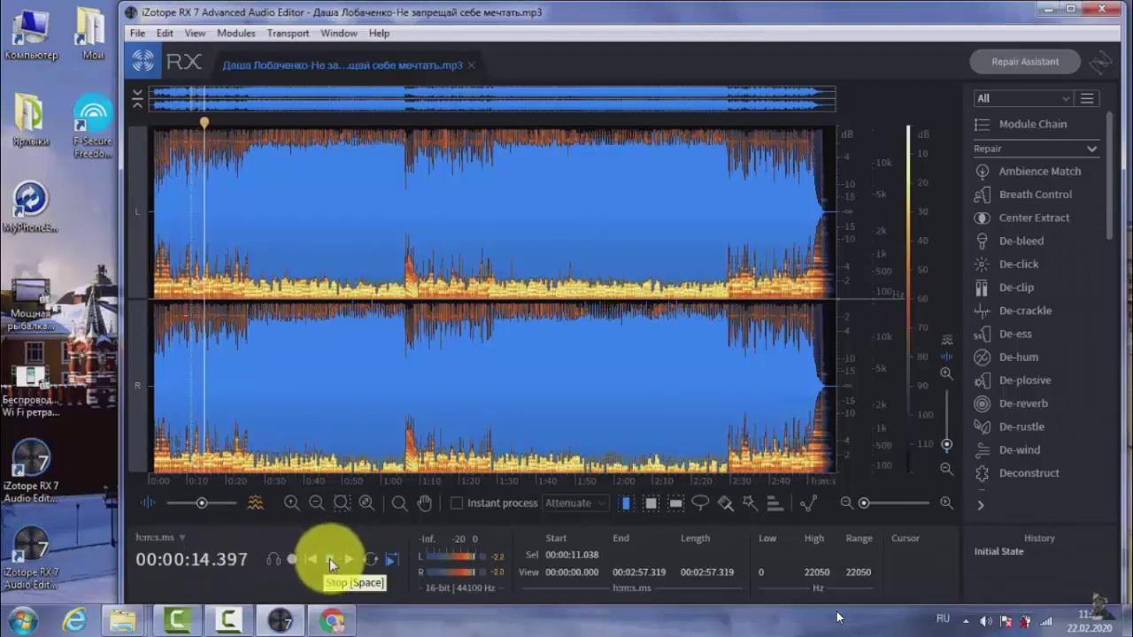
click(331, 561)
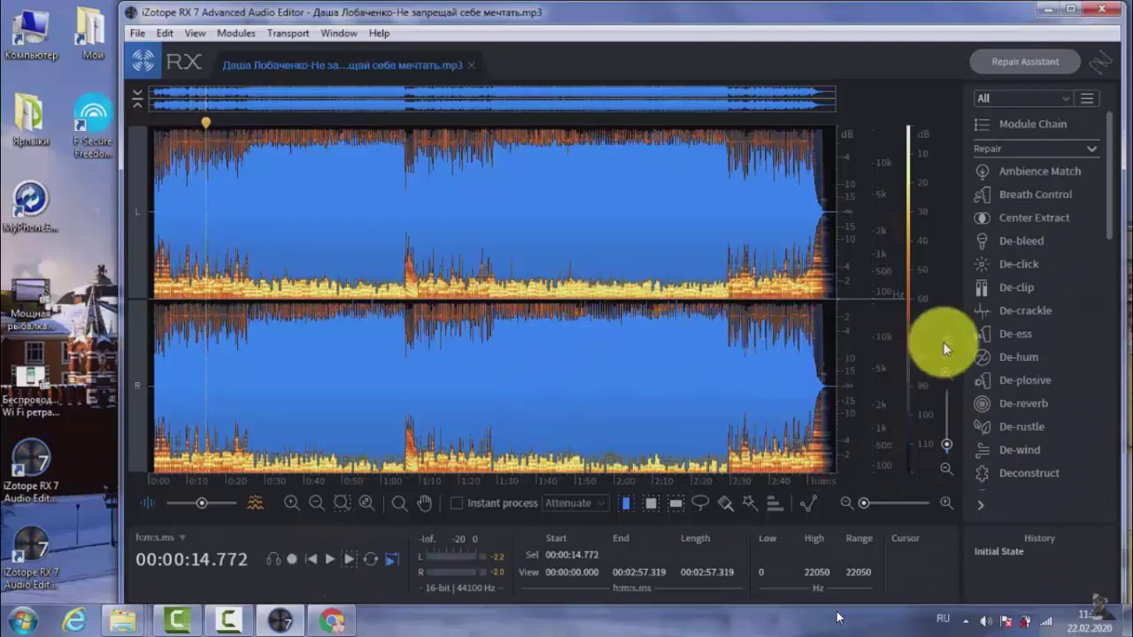
scroll(1065, 315, down, 3)
scroll(1065, 315, down, 1)
scroll(1065, 315, down, 1)
scroll(1066, 315, down, 1)
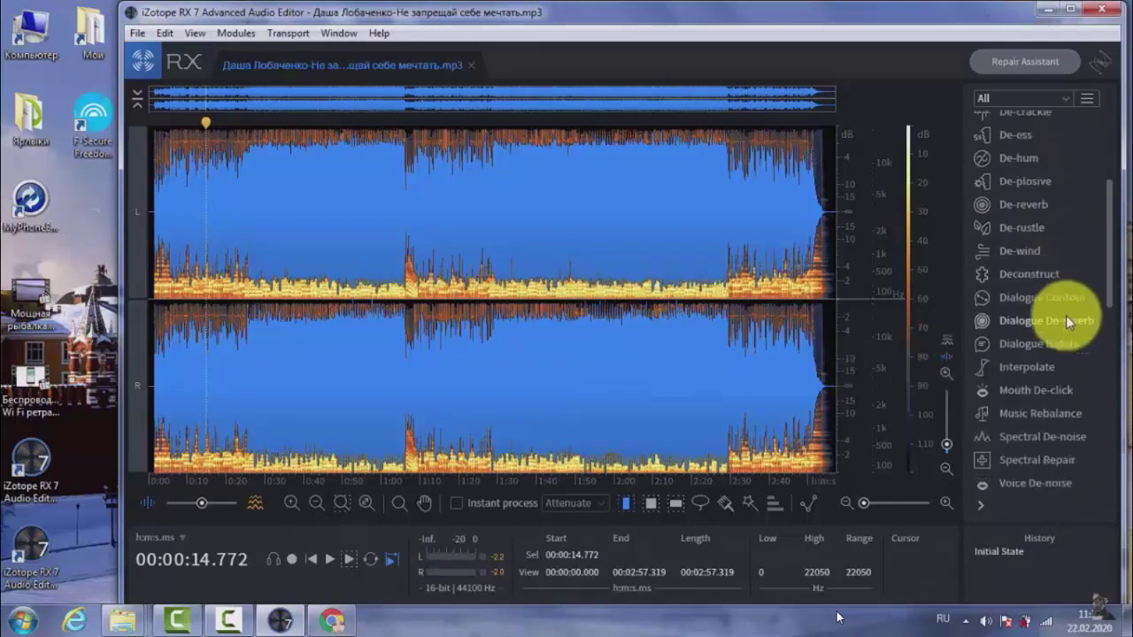
In Music Rebalance, mute the Bass, Percussion and Other stems, keeping Voice.
click(1035, 413)
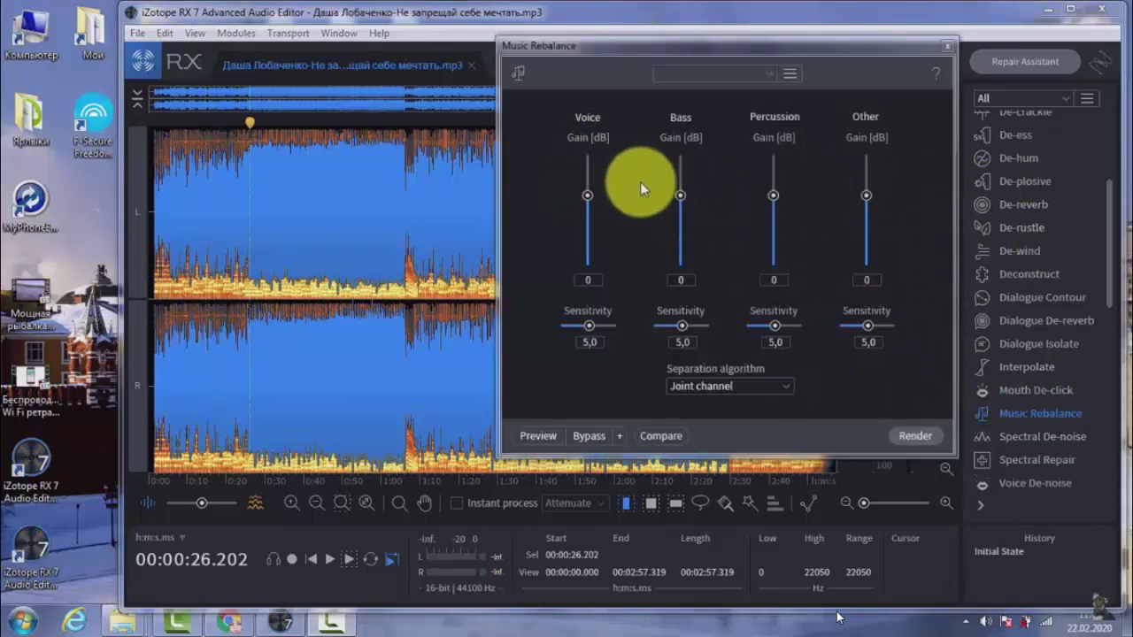
drag(680, 195, 680, 243)
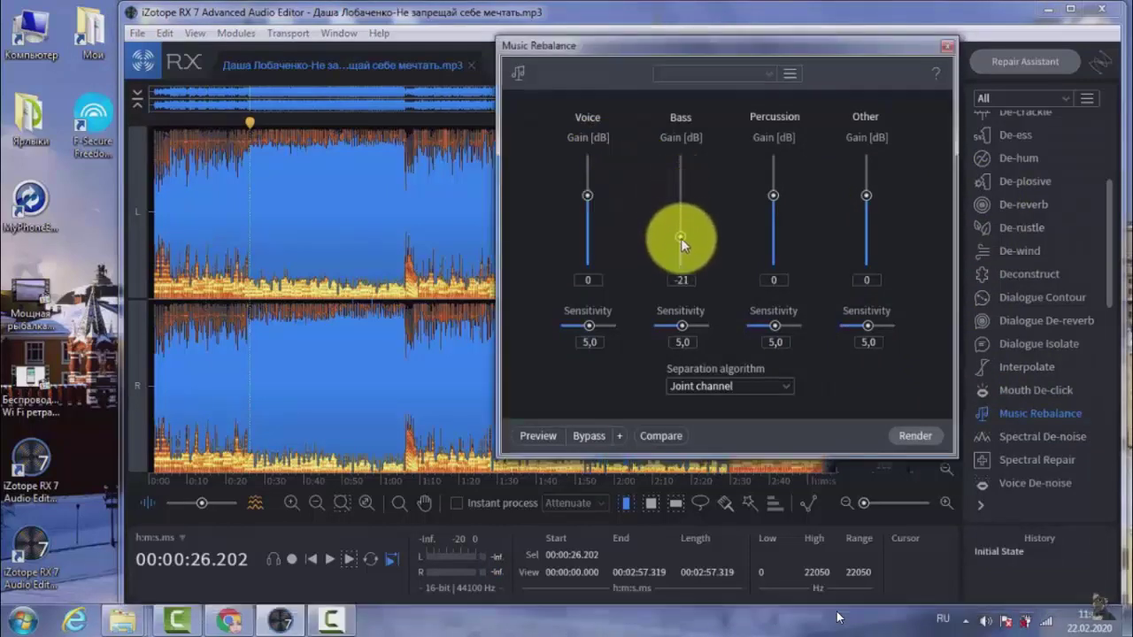
drag(773, 194, 772, 265)
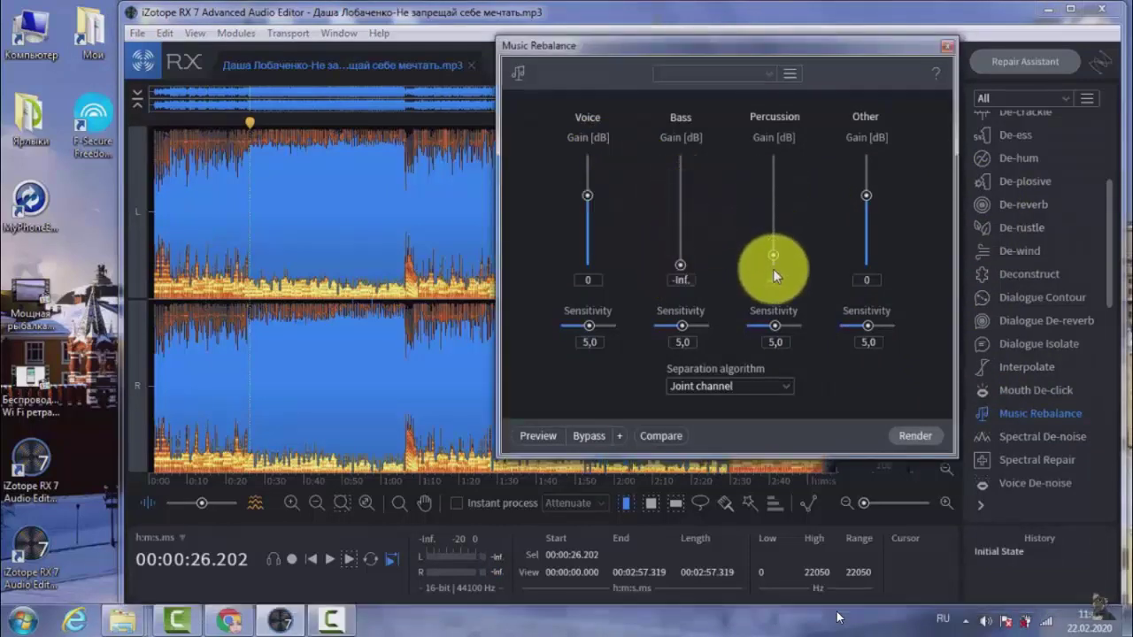
drag(865, 195, 855, 264)
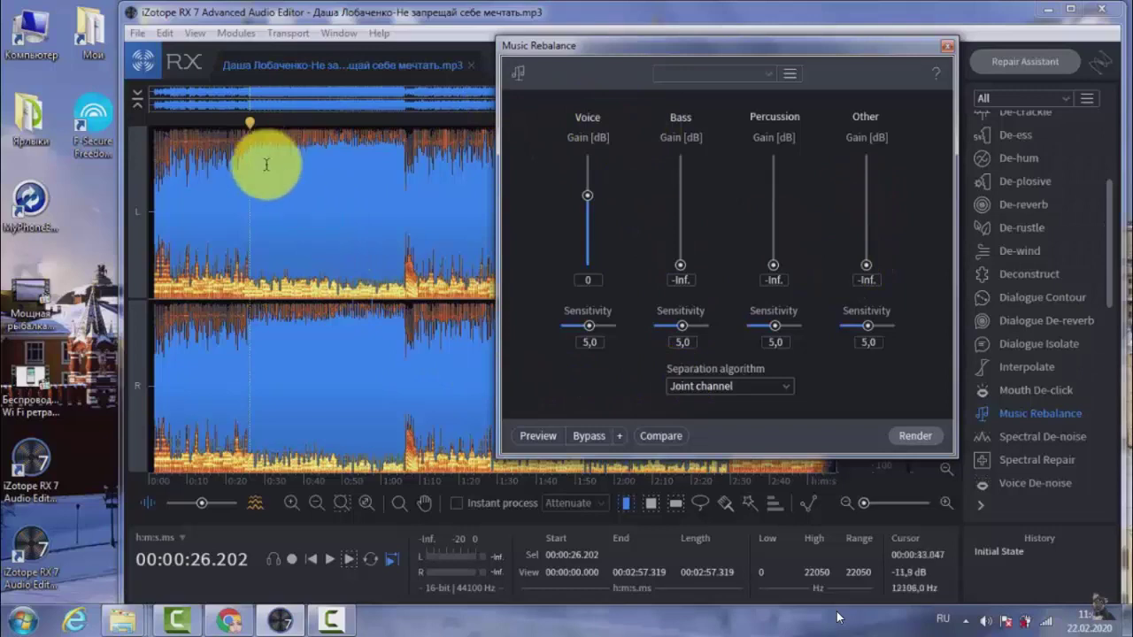
Select the 0:27–0:37 section of the song in the waveform.
right_click(253, 189)
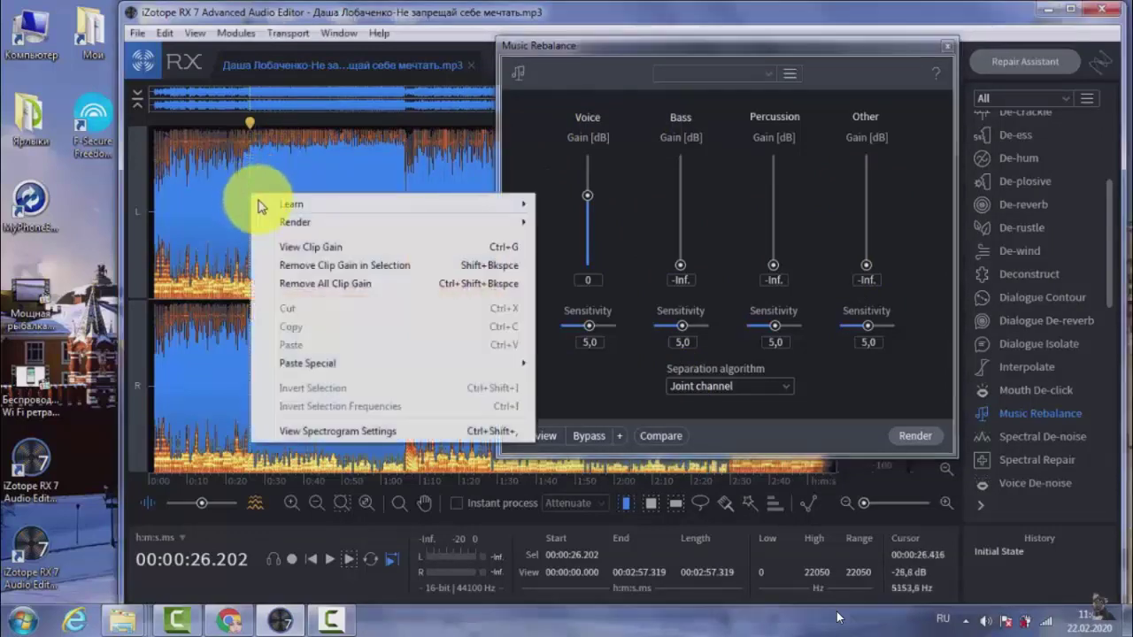
click(252, 179)
right_click(251, 181)
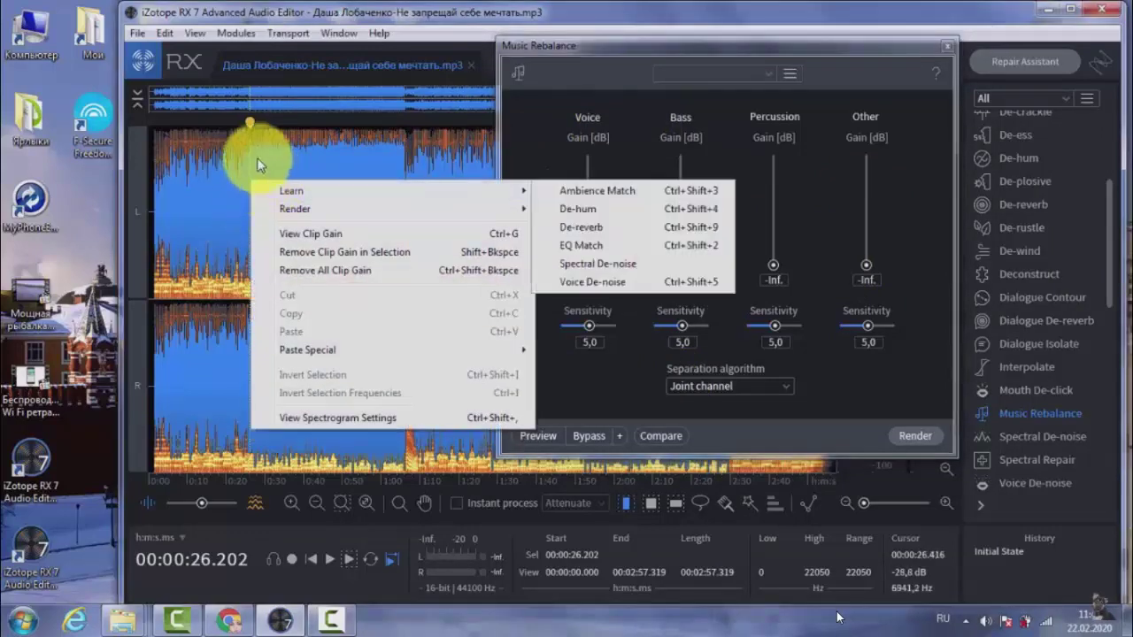
right_click(256, 161)
click(252, 187)
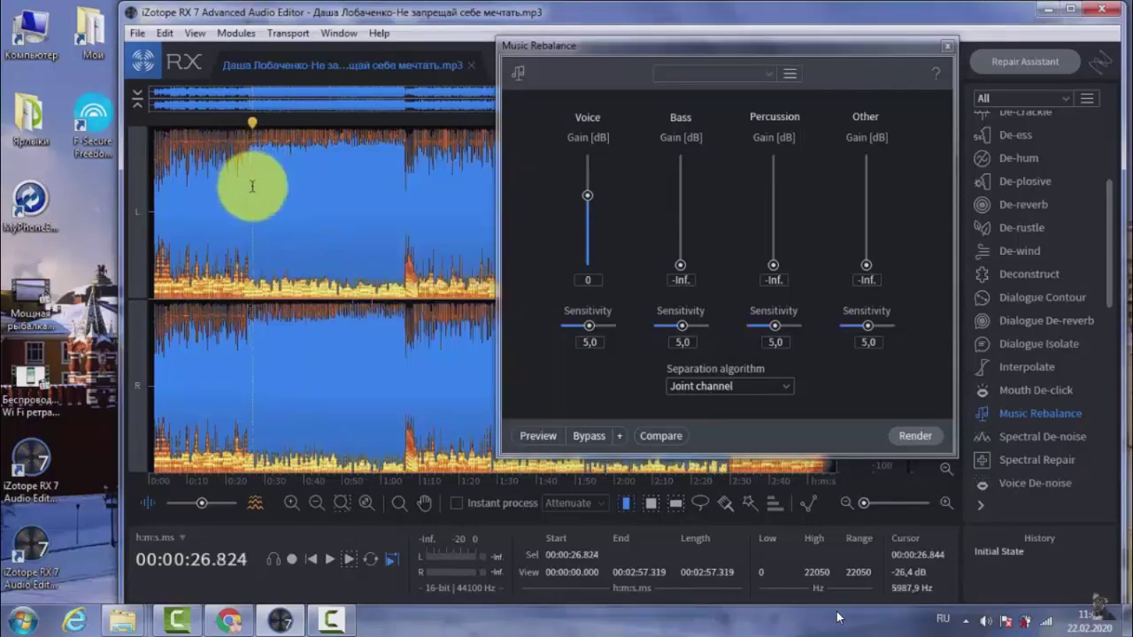
right_click(299, 190)
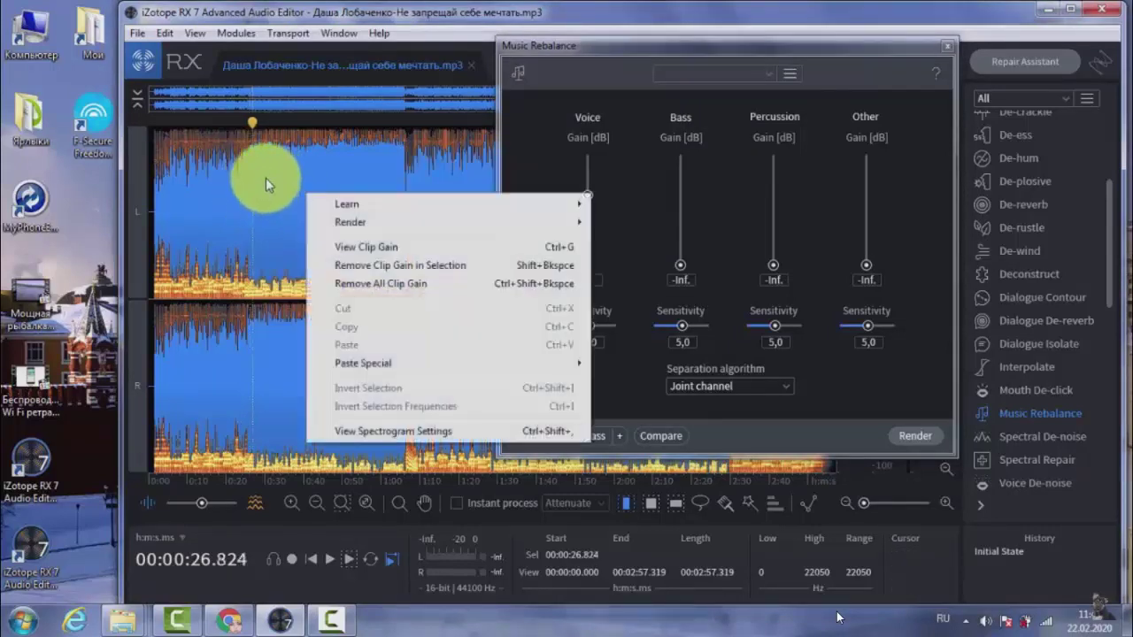
right_click(263, 177)
click(254, 177)
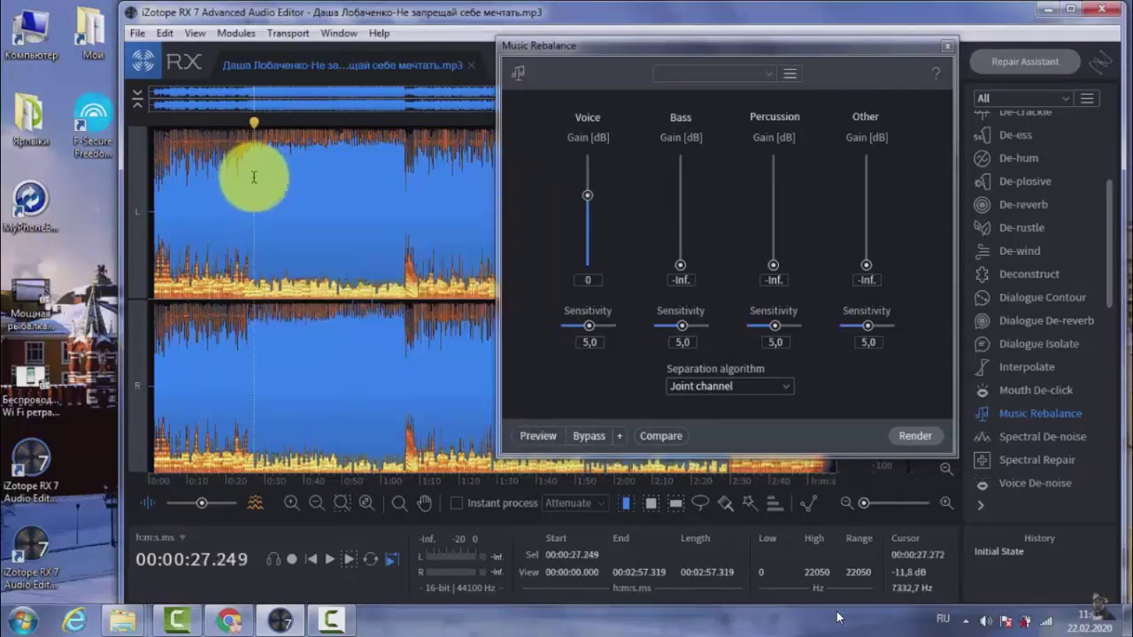
drag(259, 177, 291, 179)
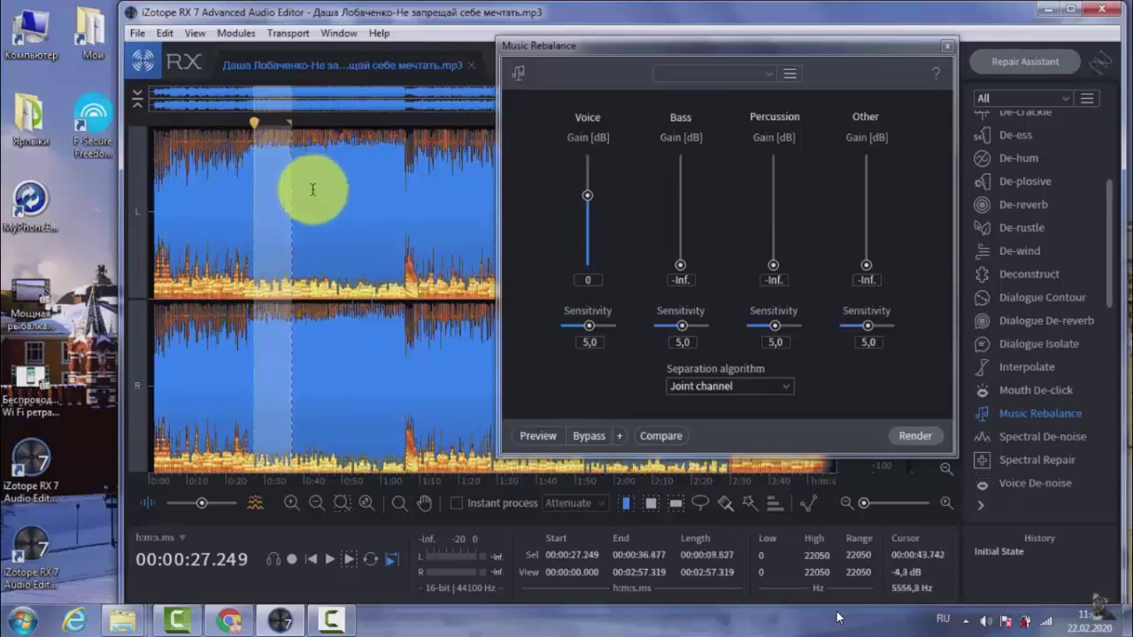
Preview the vocals-only result, starting from about 0:25 and again from 0:29.
click(245, 121)
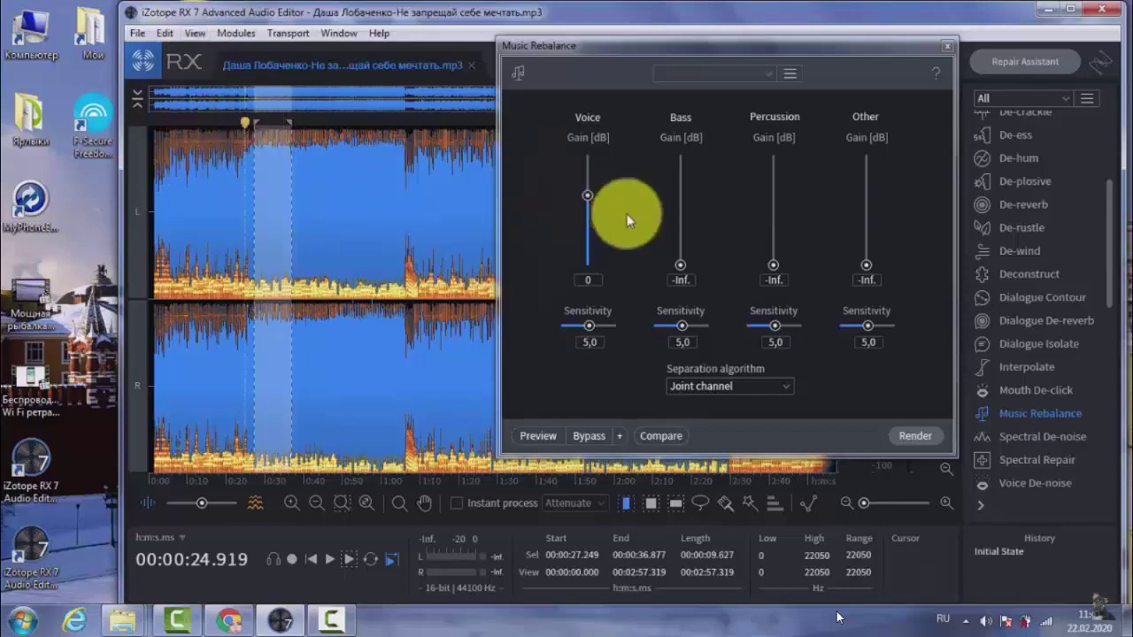
click(535, 437)
click(535, 437)
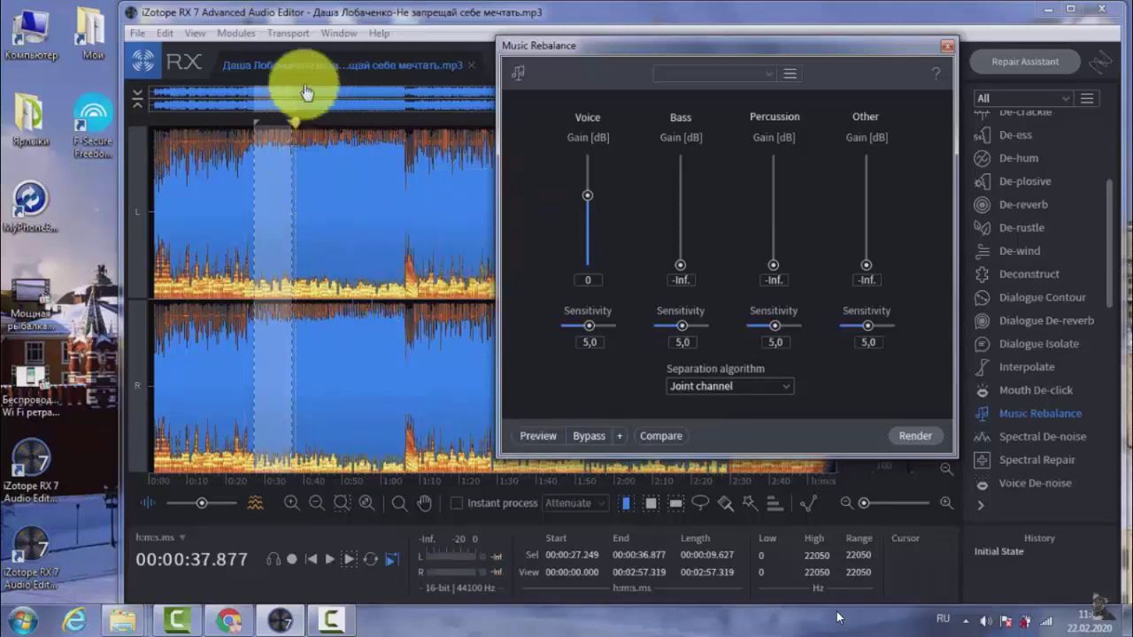
drag(263, 122, 259, 122)
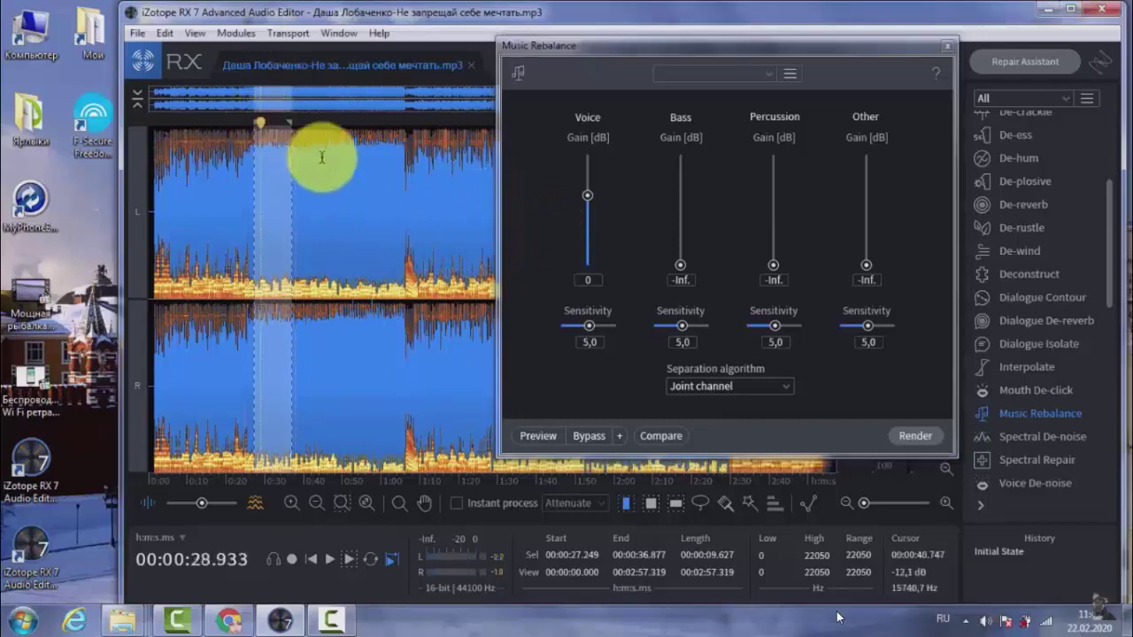
click(537, 434)
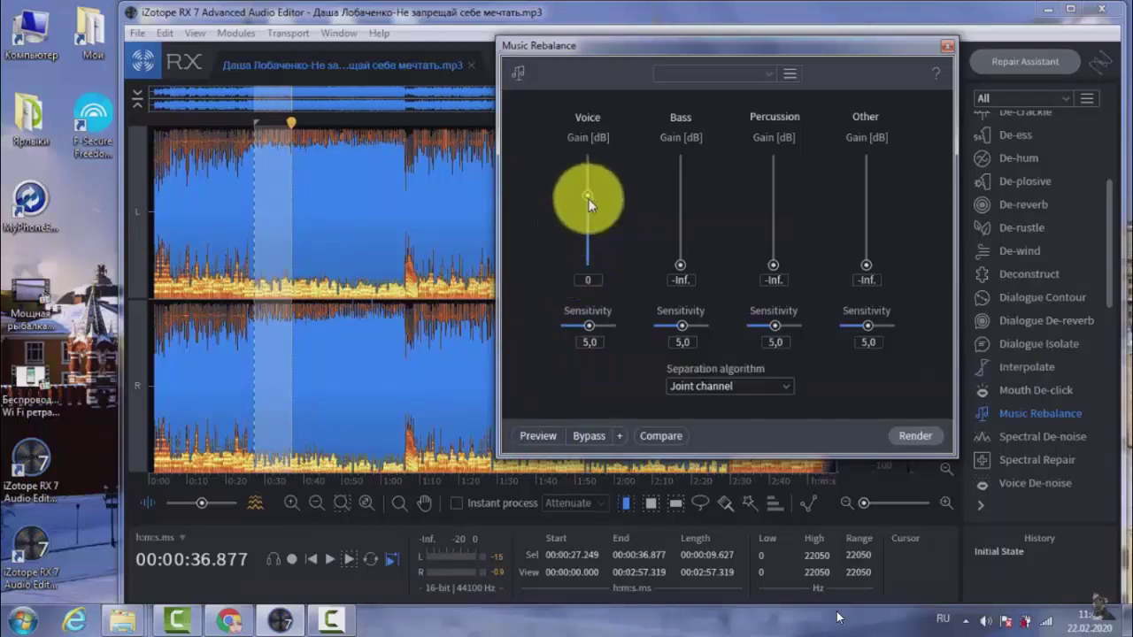
Mute Voice, boost Bass, Percussion and Other to +20 dB, and preview.
drag(587, 203, 588, 287)
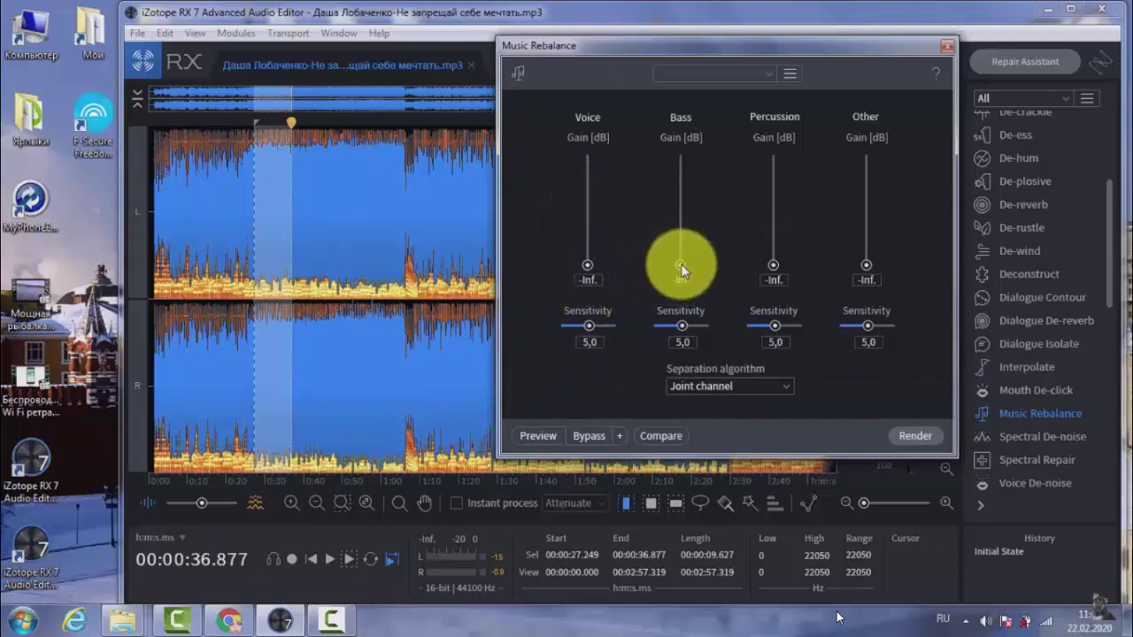
drag(679, 265, 680, 134)
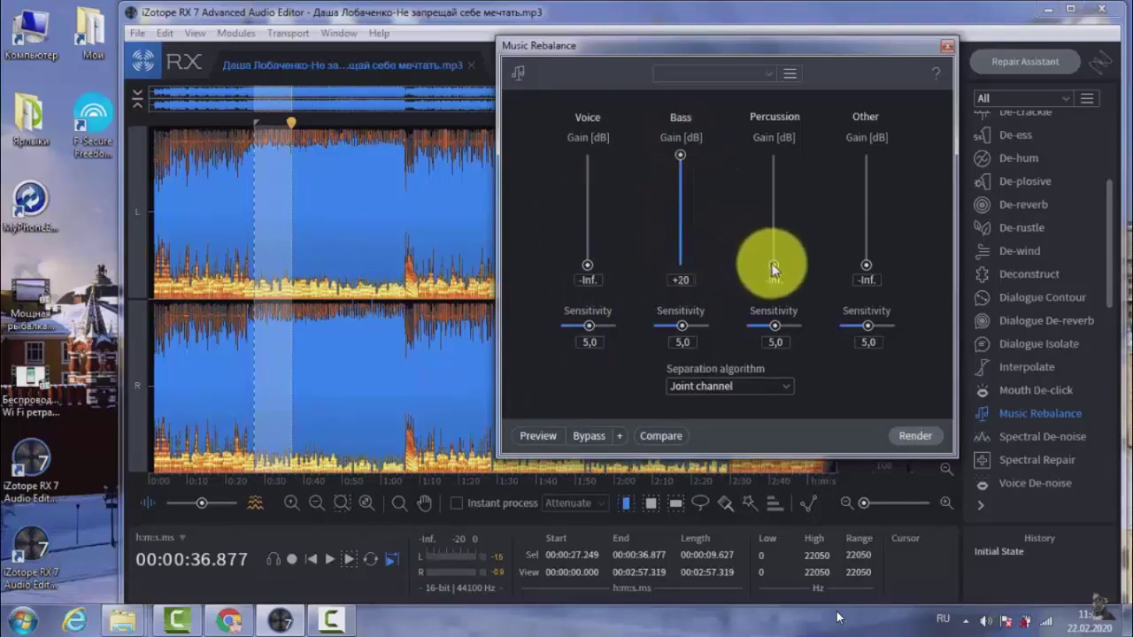
drag(772, 265, 777, 133)
drag(868, 263, 874, 143)
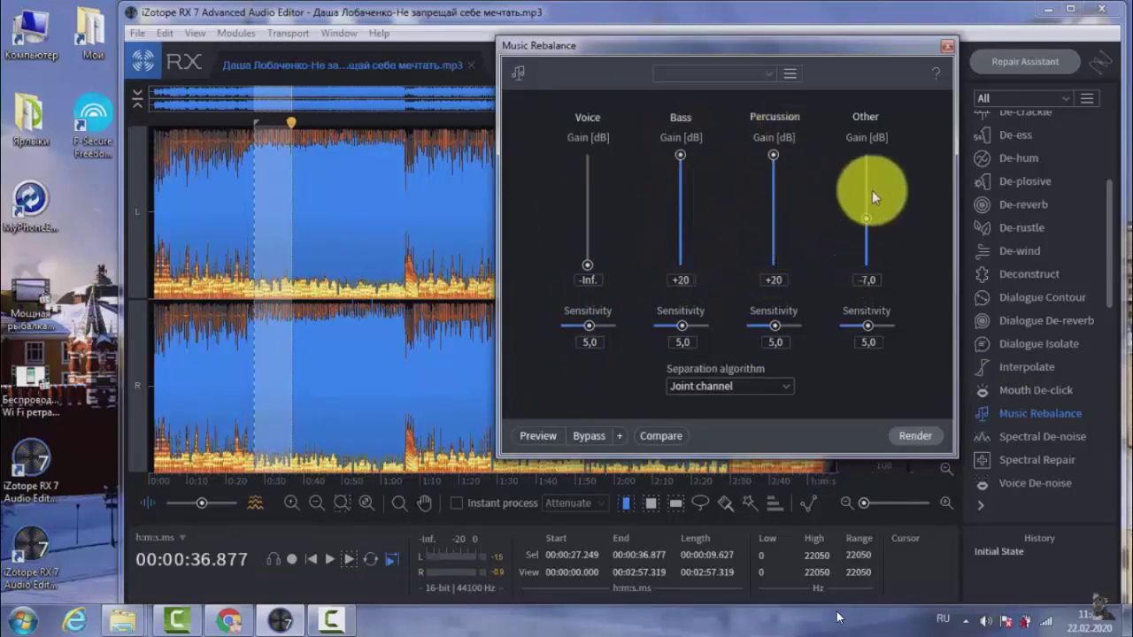
click(537, 435)
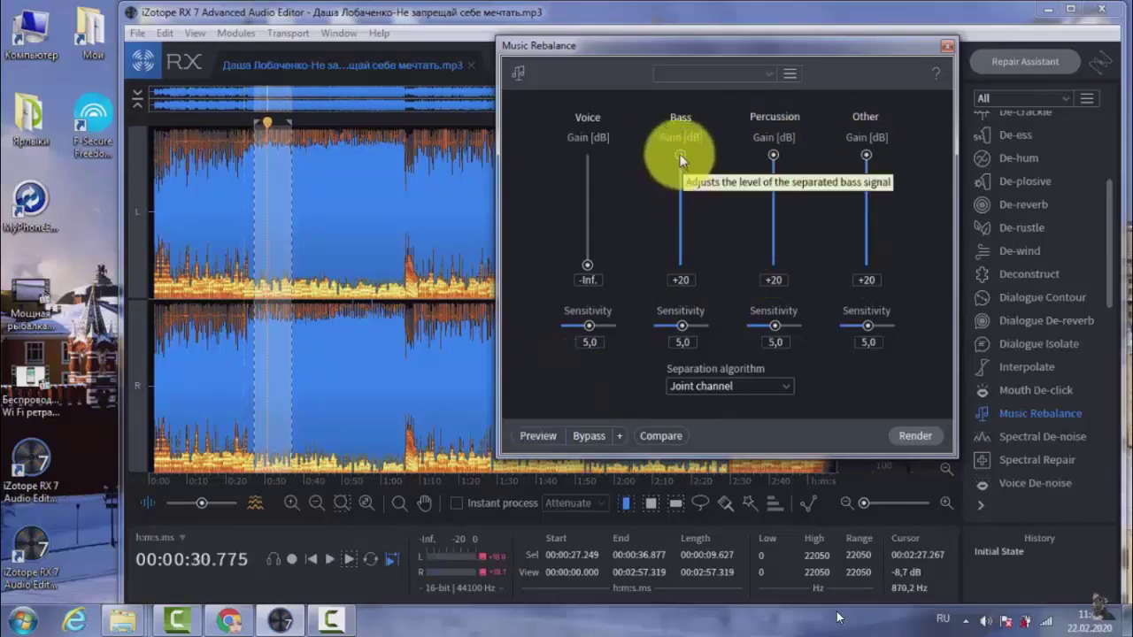
Reset Bass, Percussion and Other to 0 dB and move the playhead to about 0:24.7.
mouse_move(679, 156)
mouse_down()
mouse_move(682, 213)
mouse_move(684, 197)
mouse_up()
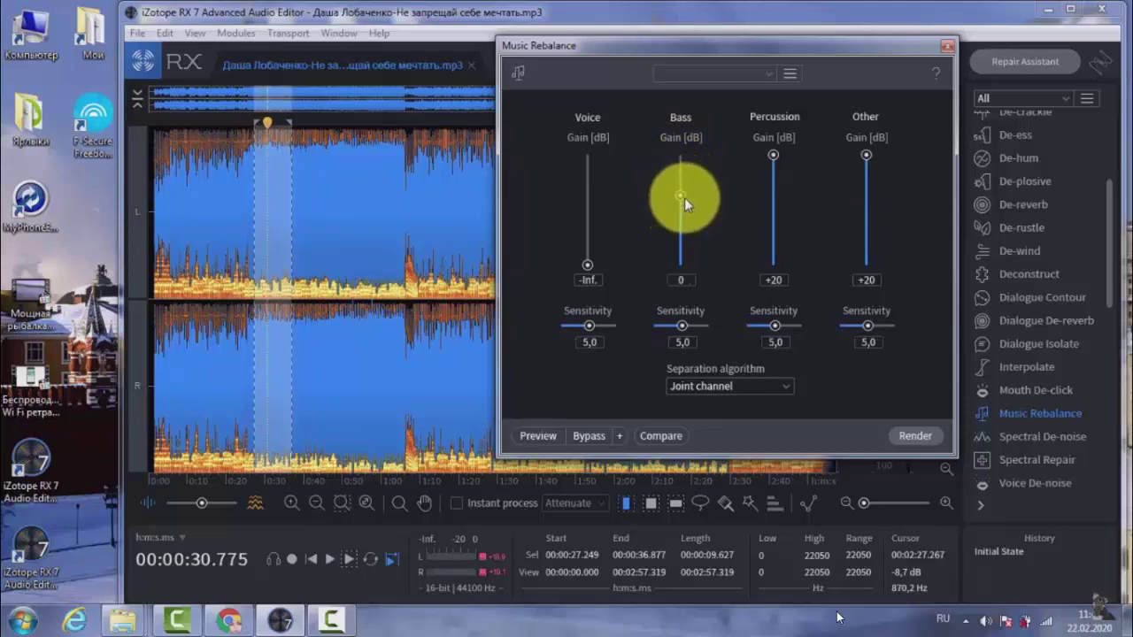
drag(772, 156, 775, 196)
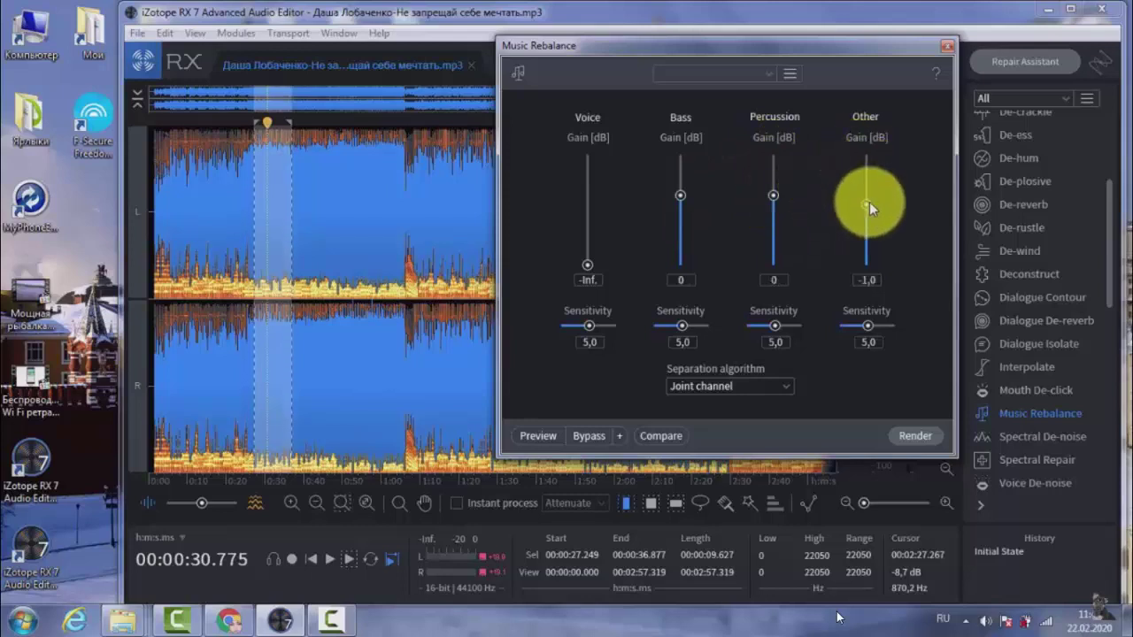
drag(864, 157, 869, 195)
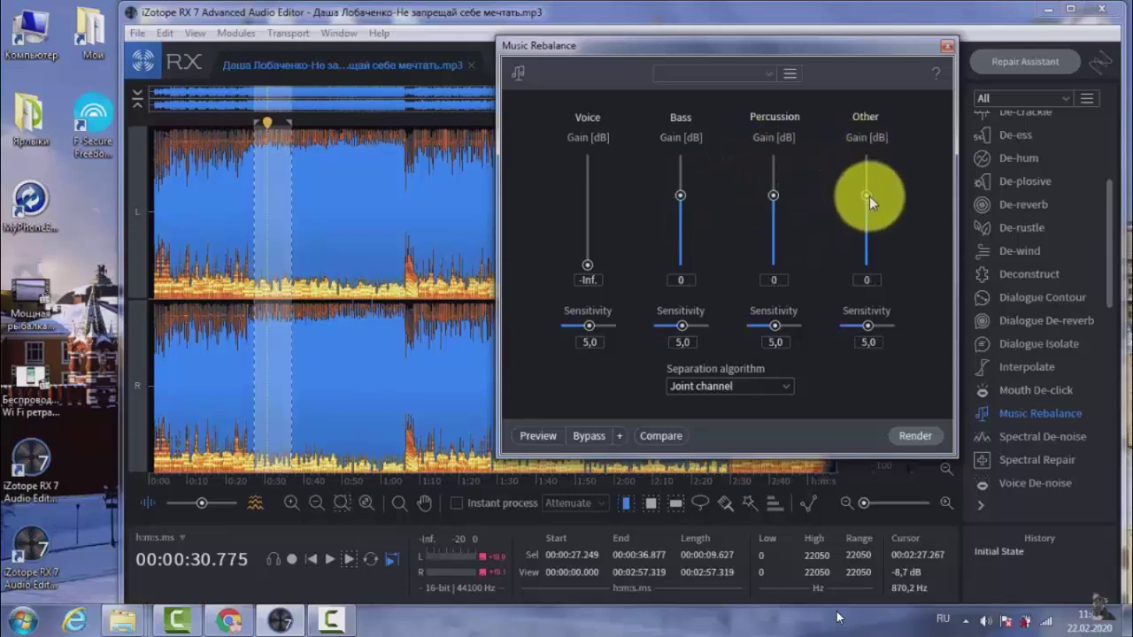
click(245, 122)
Play the instrumental-only preview and check the separation algorithm options, keeping Joint channel.
click(499, 308)
key(space)
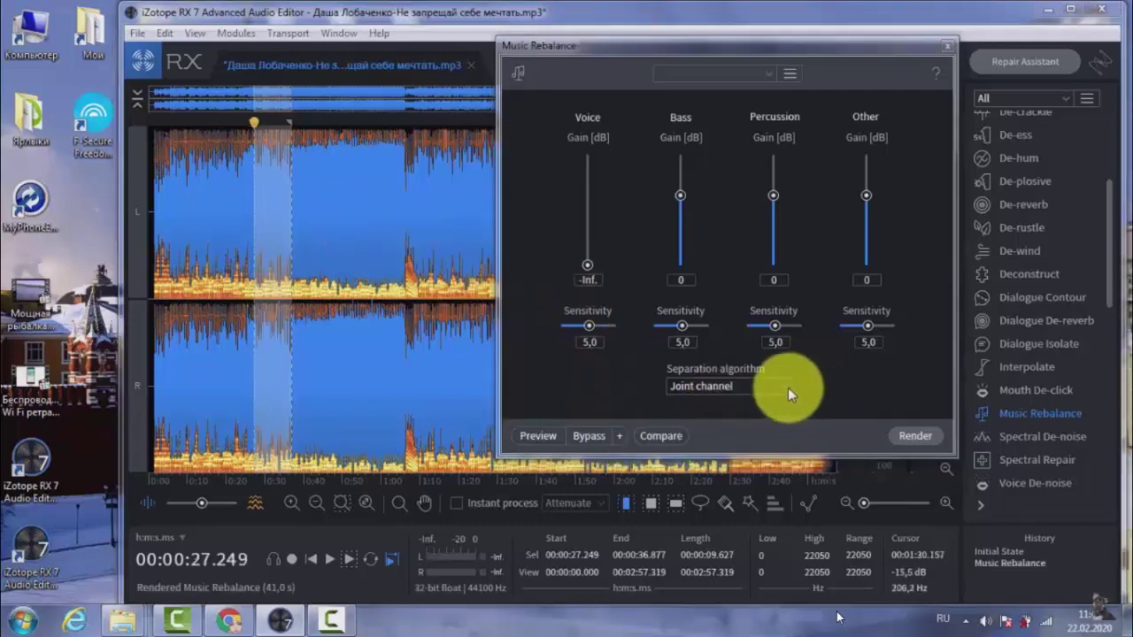
click(787, 388)
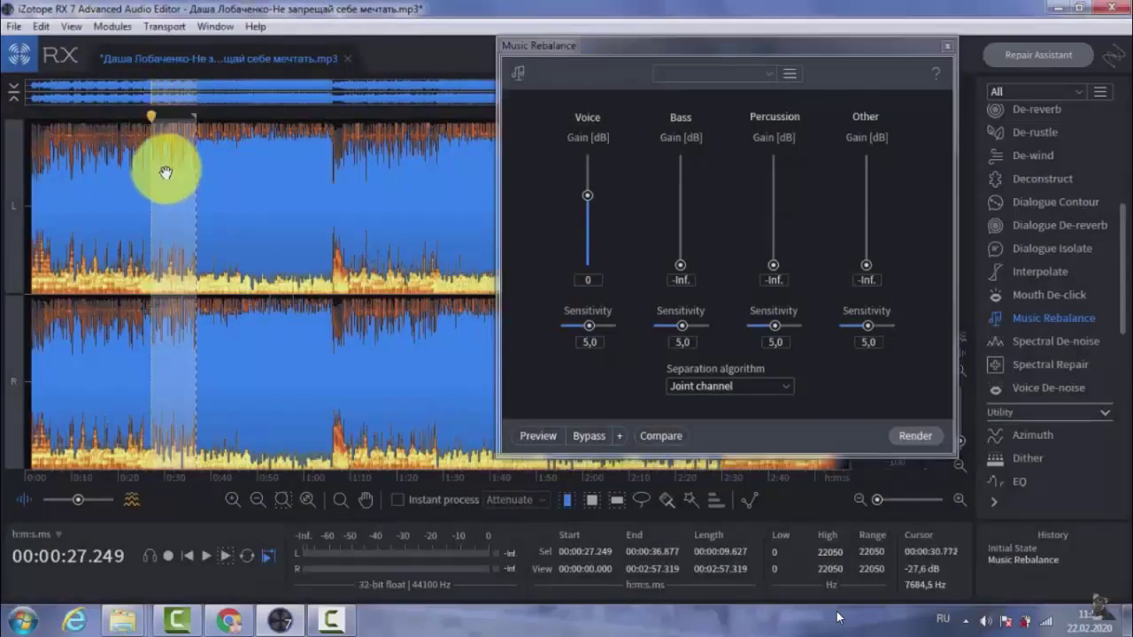
Clear the time selection and render the vocals-only rebalance across the entire song.
click(165, 173)
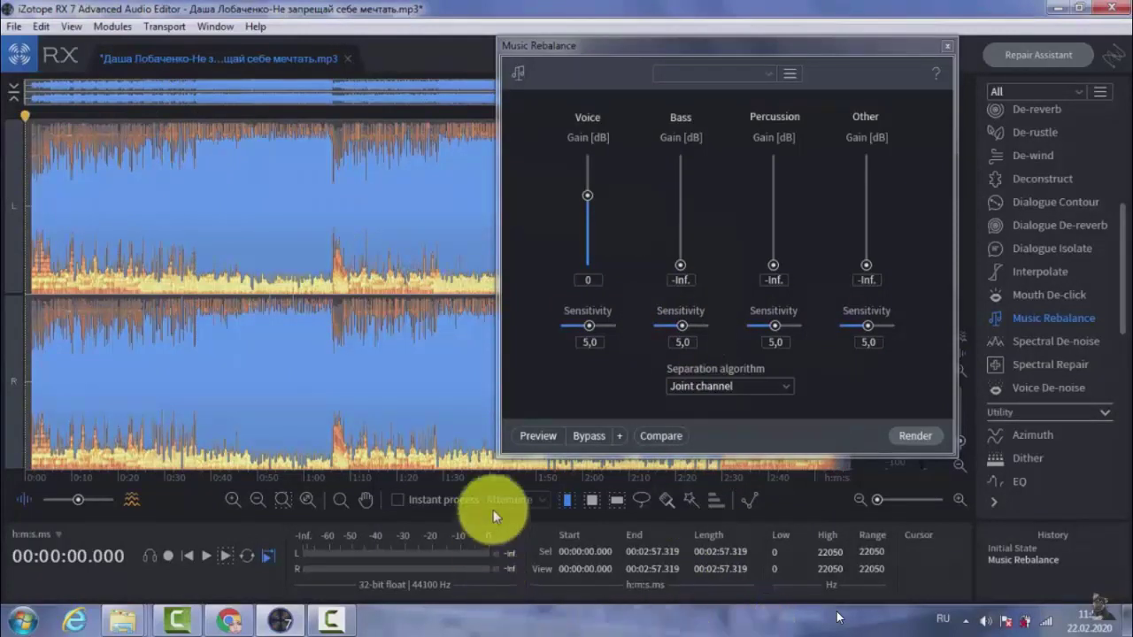
click(916, 437)
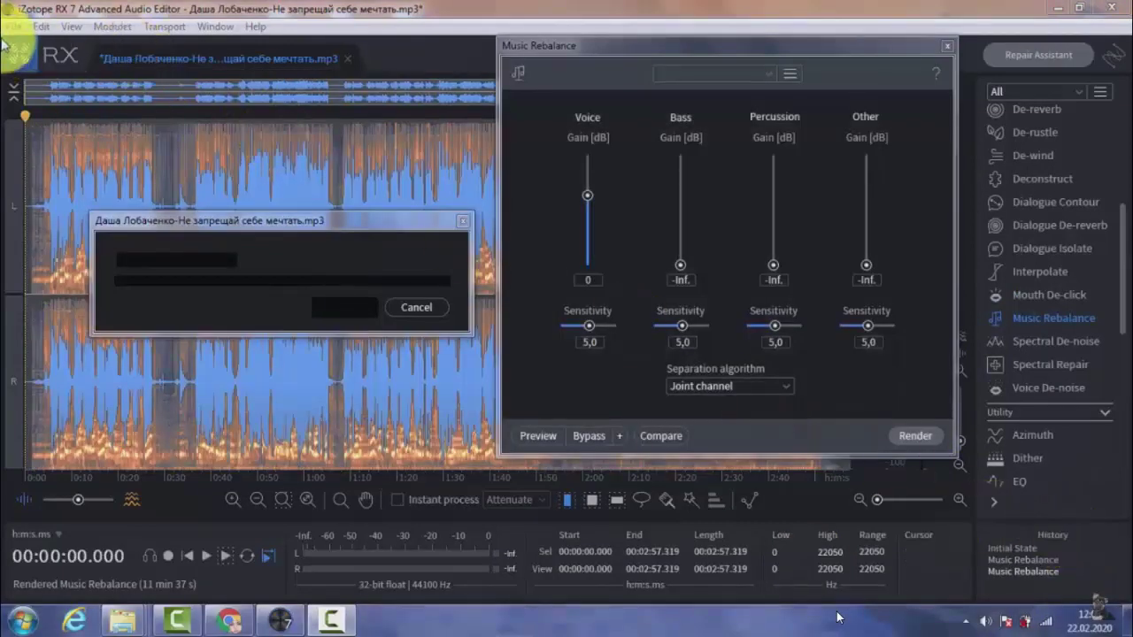
Save the vocals-only song to the Desktop as a 16-bit WAV with White noise (TPDF) dither.
click(9, 29)
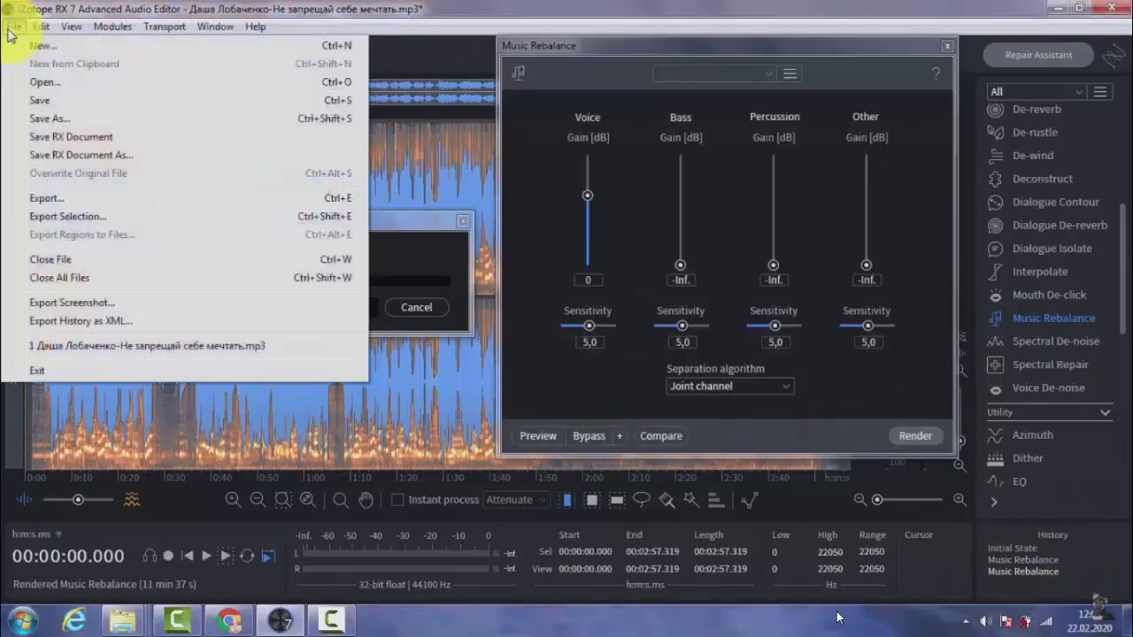
click(49, 119)
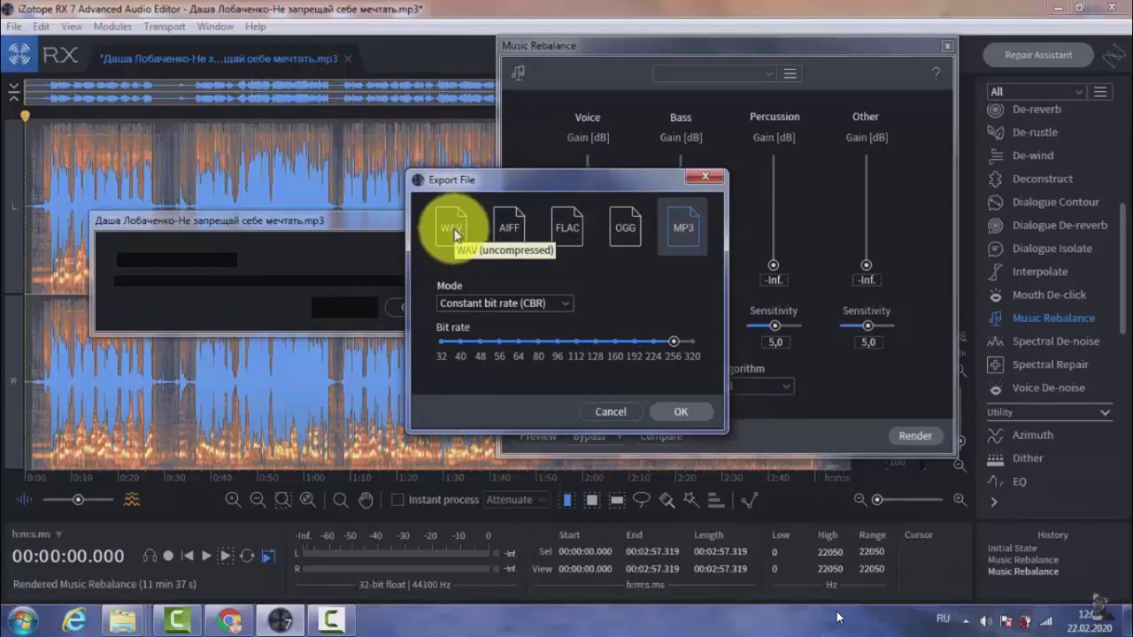
click(452, 229)
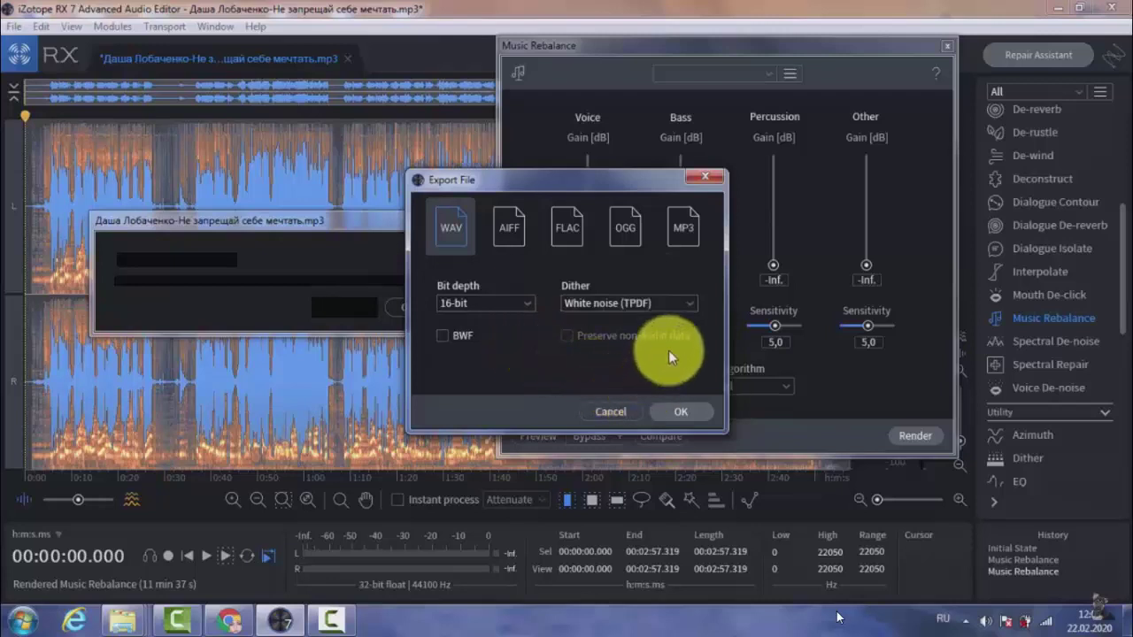
click(693, 302)
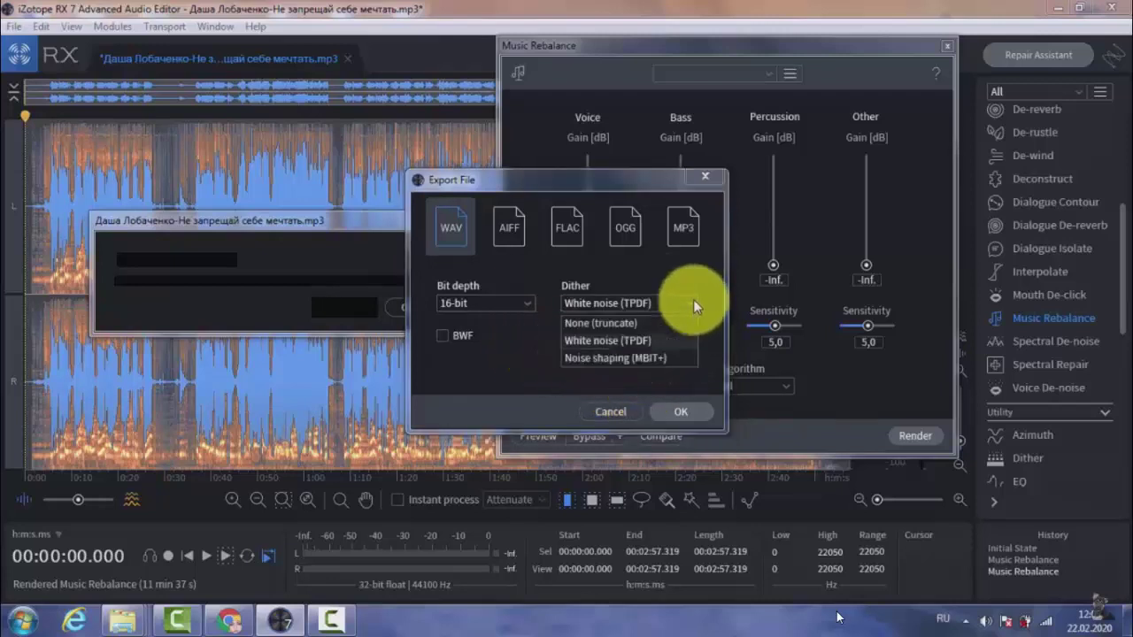
click(510, 351)
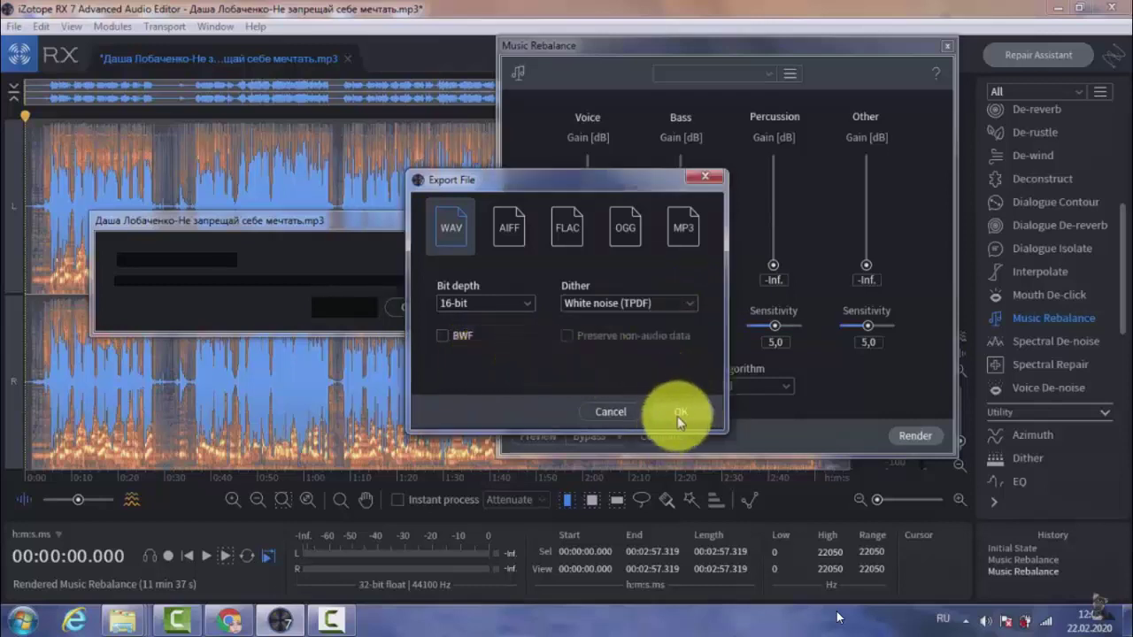
click(677, 414)
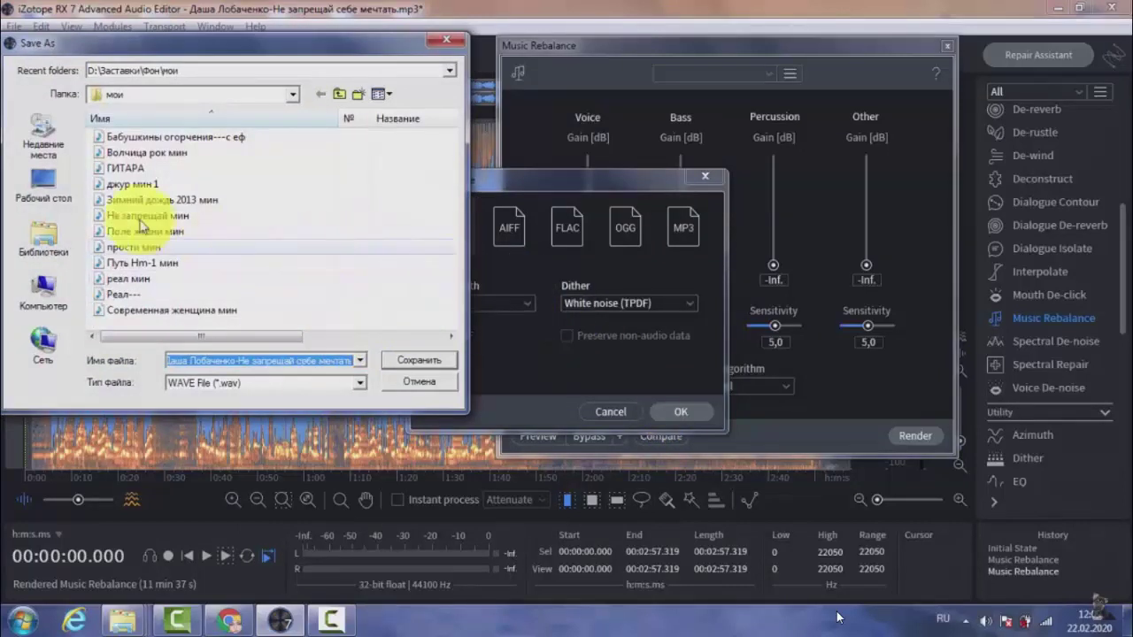
click(42, 184)
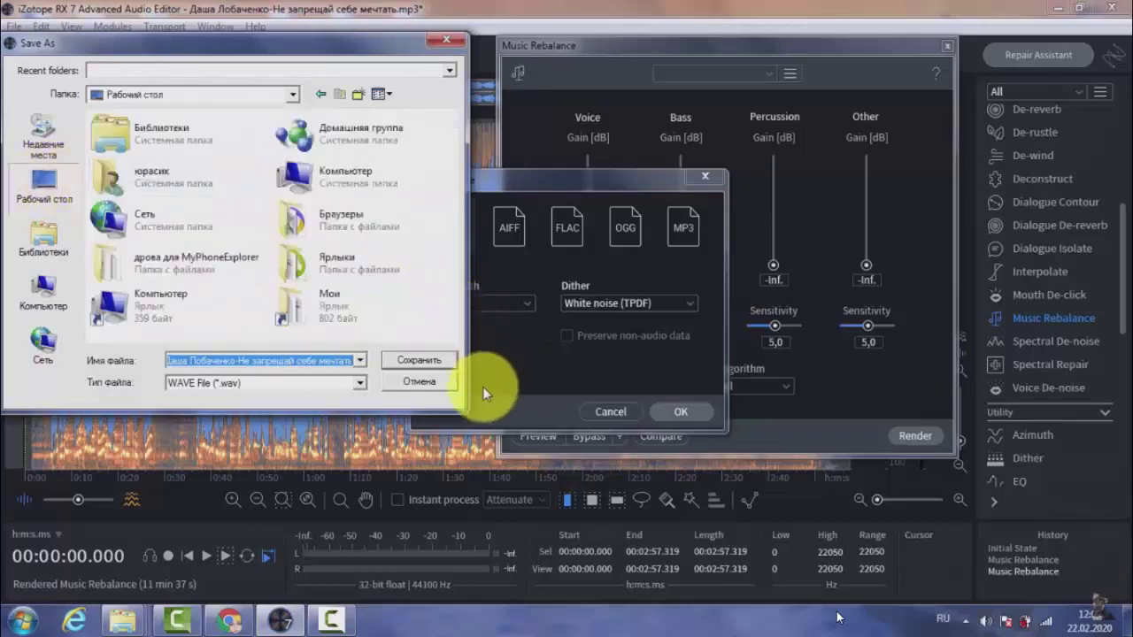
click(420, 361)
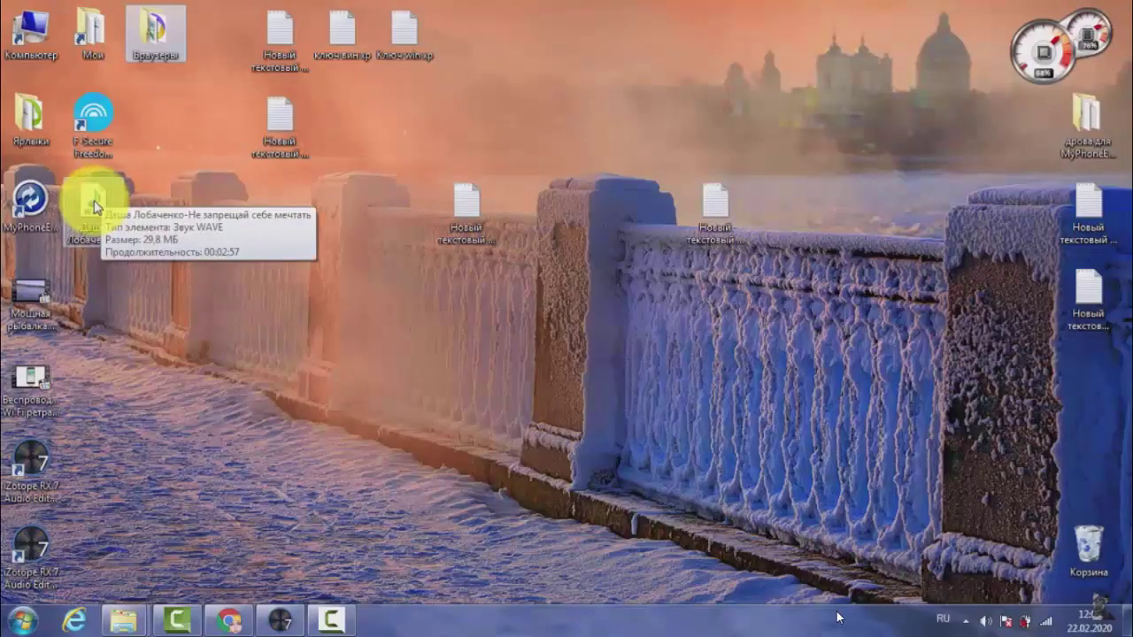
double_click(95, 203)
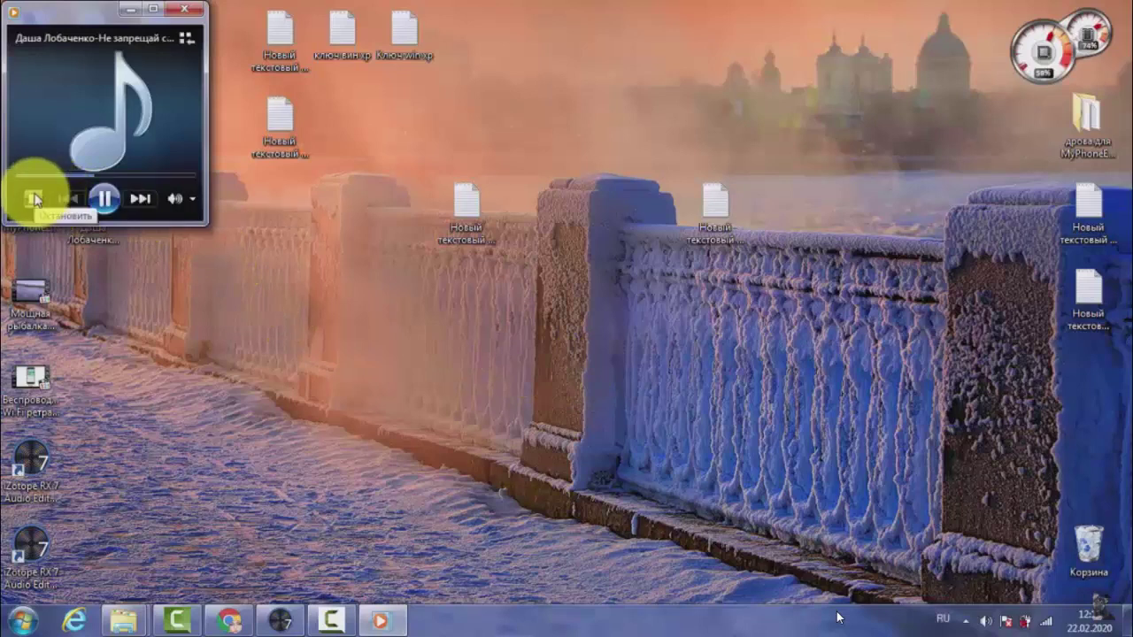
mouse_move(33, 197)
click(34, 198)
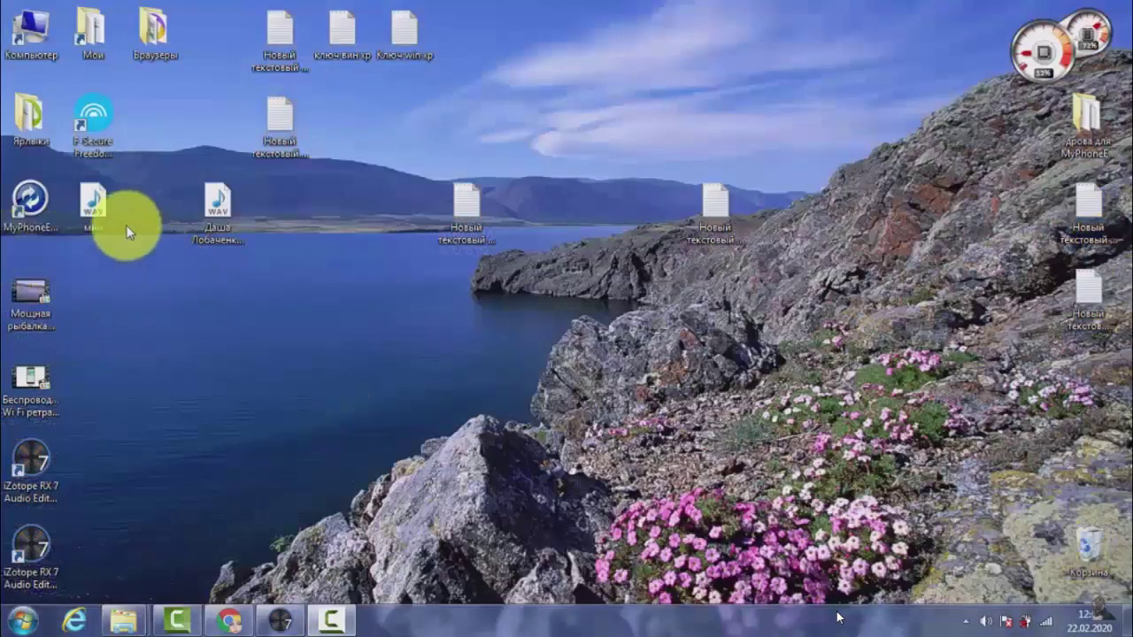
double_click(93, 200)
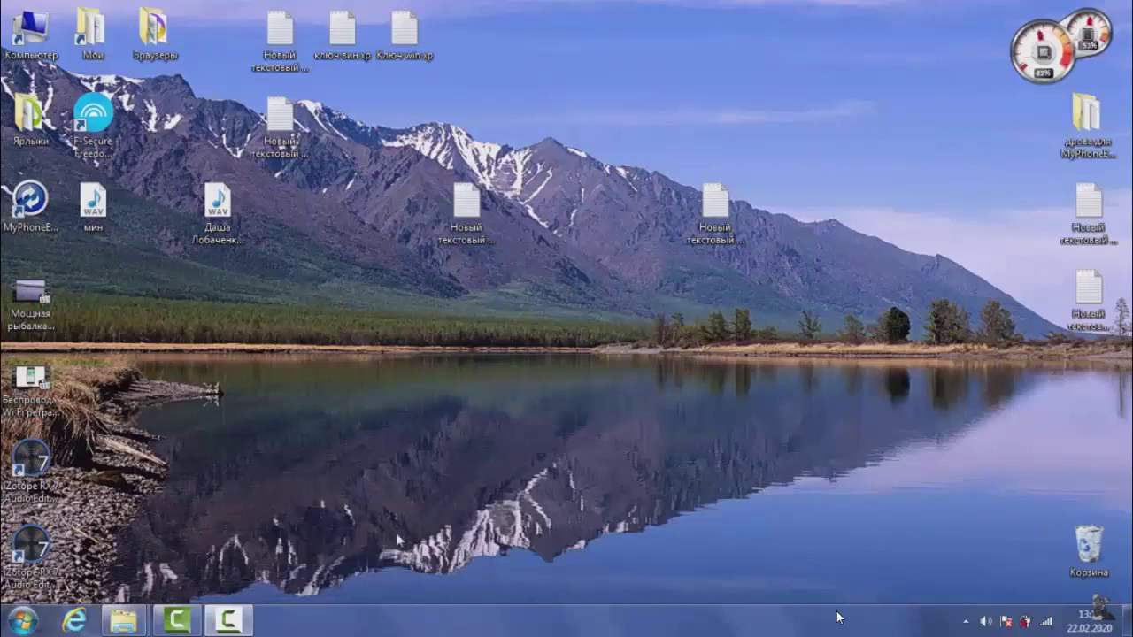
Switch to the мои folder and play the original MP3 of Не запрещай себе мечтать.
mouse_move(123, 621)
click(269, 556)
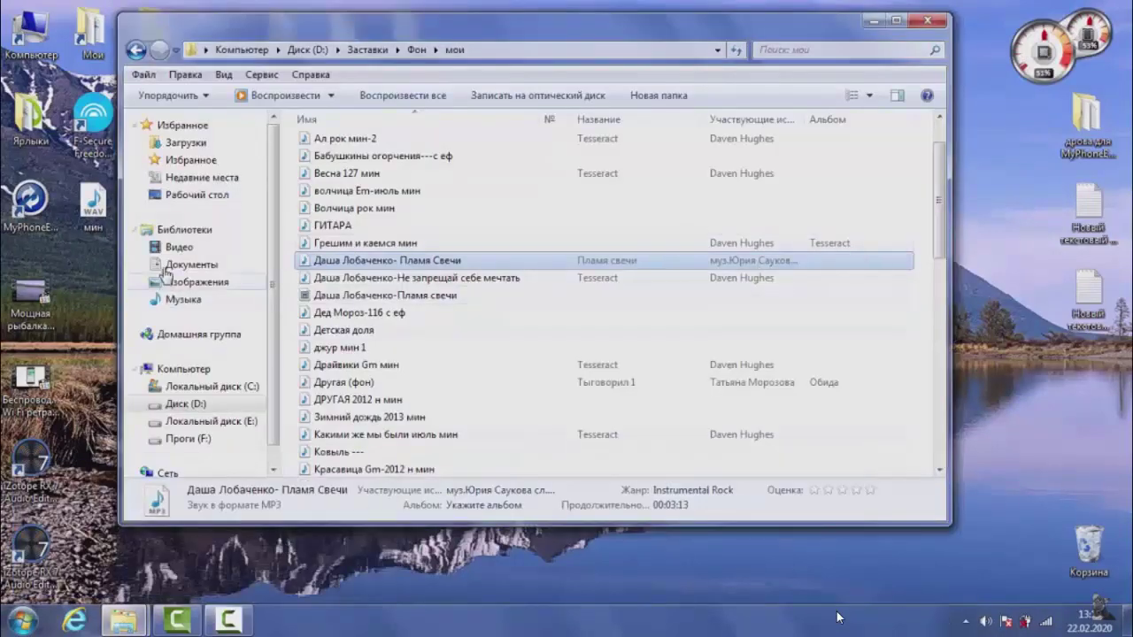
double_click(426, 280)
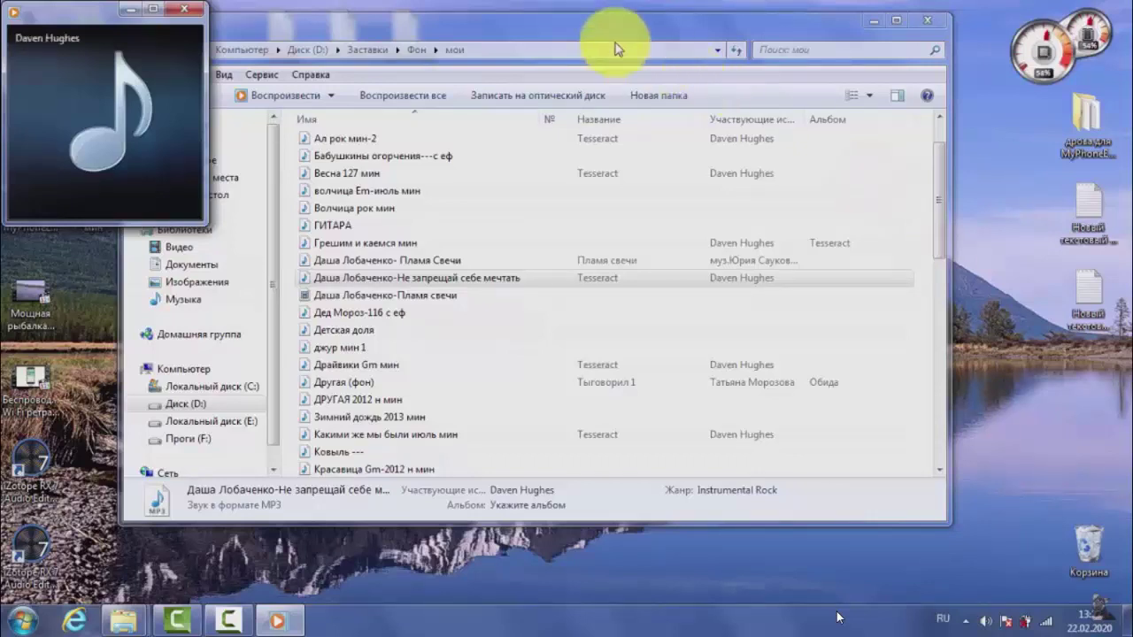
click(188, 13)
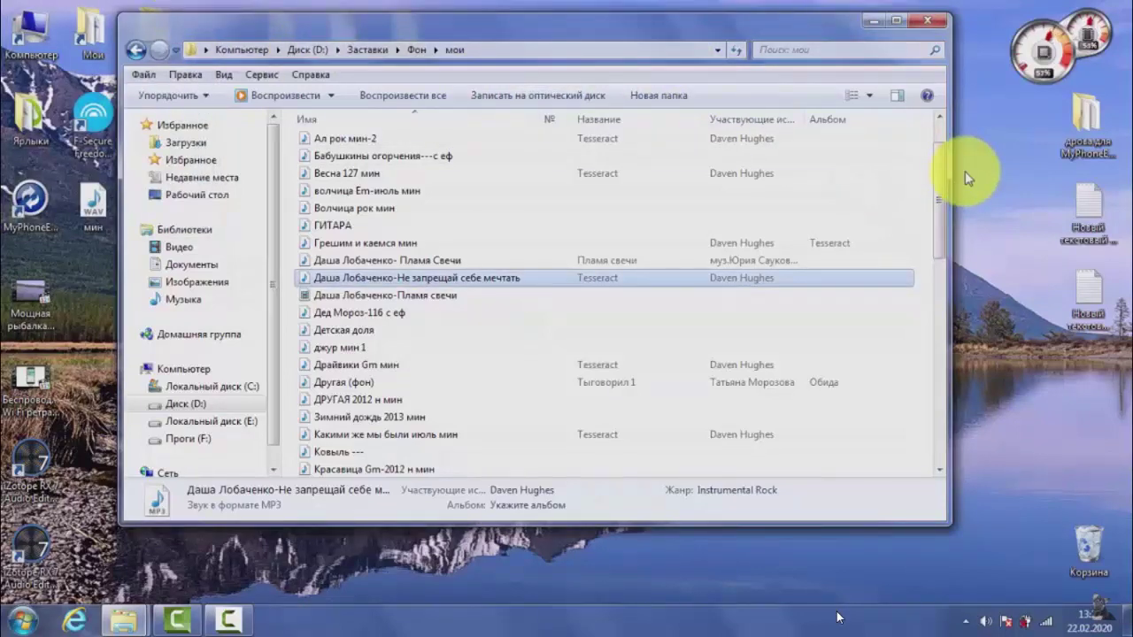
double_click(394, 262)
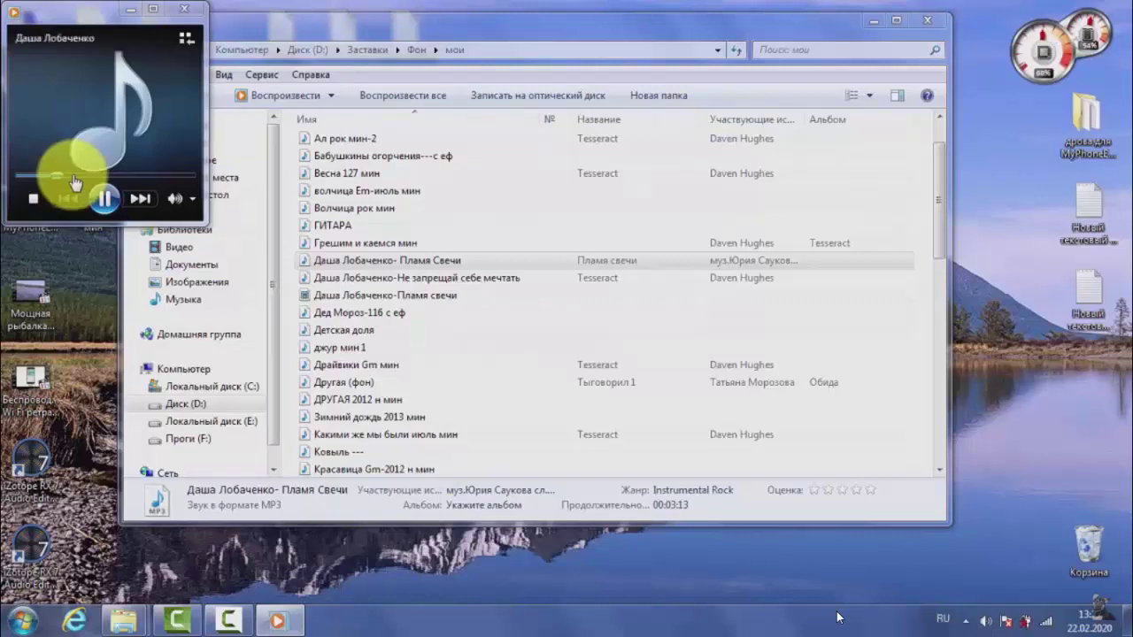
Close the Windows Media Player mini window playing Пламя Свечи, returning to the мои folder.
click(193, 15)
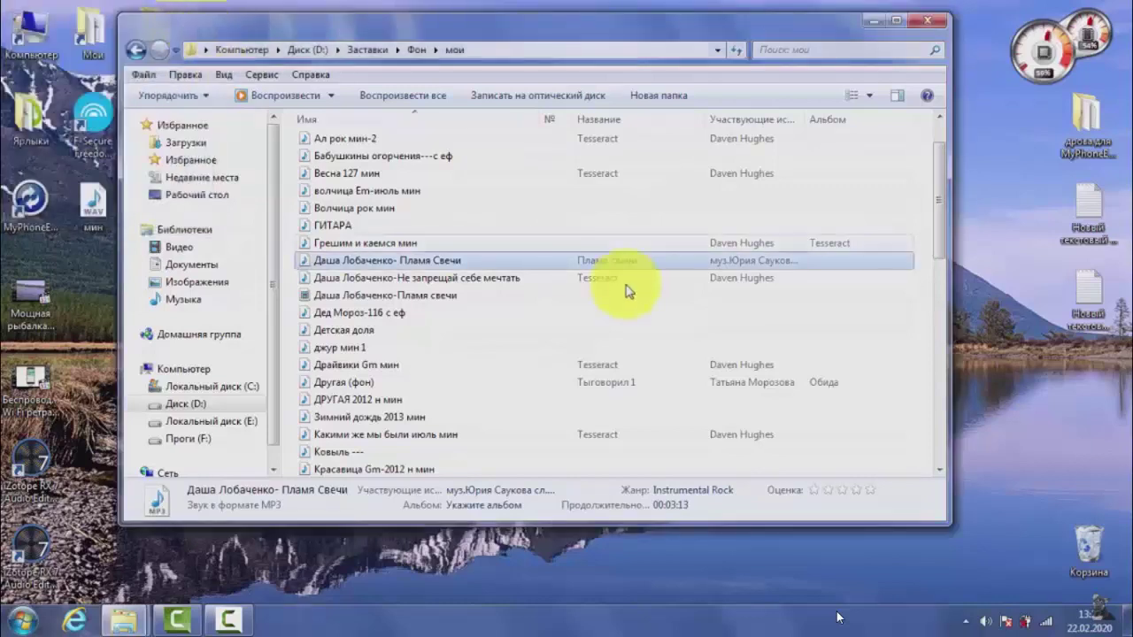